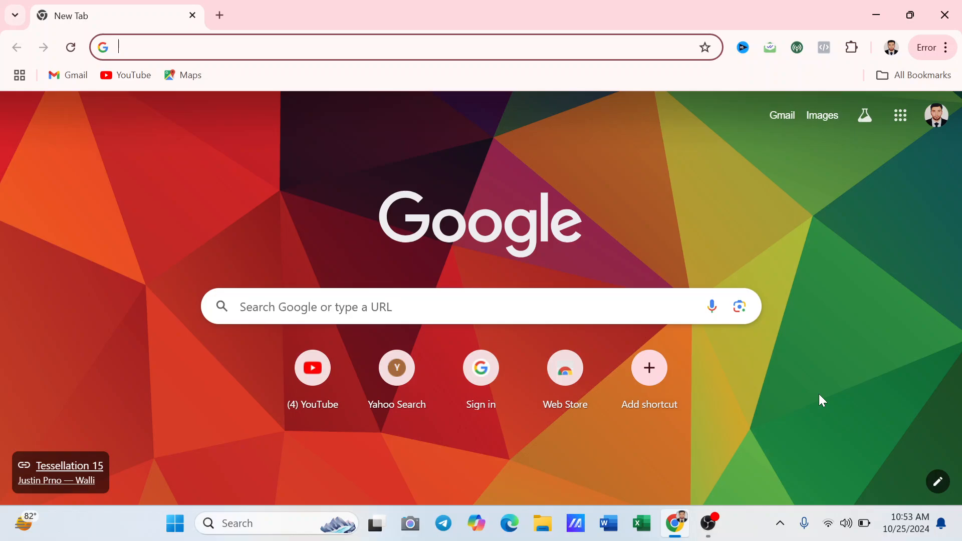
Search Google for 'canva' and open the official Canva website
{"action": "left_click", "coordinate": [535, 321]}
{"action": "type", "text": "canva"}
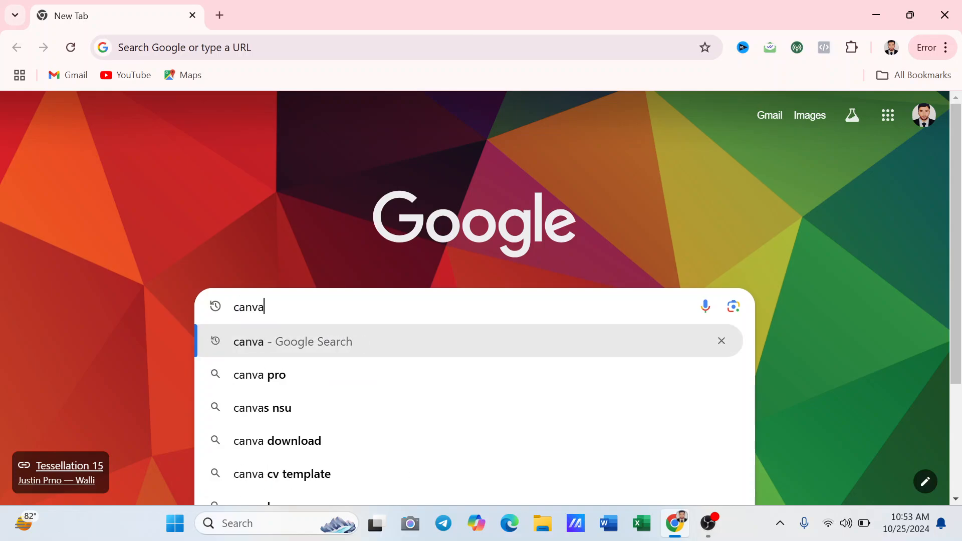
{"action": "key", "text": "Return"}
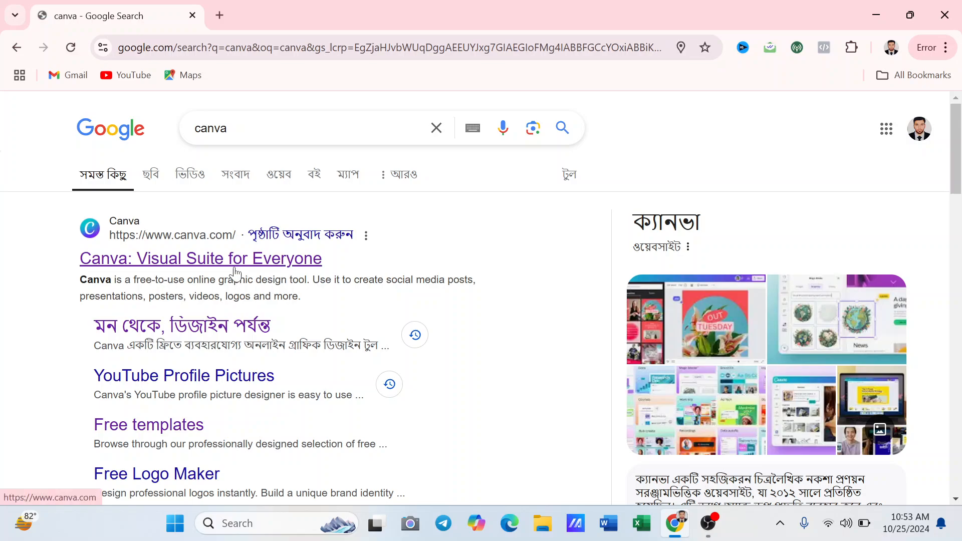
{"action": "left_click", "coordinate": [235, 266]}
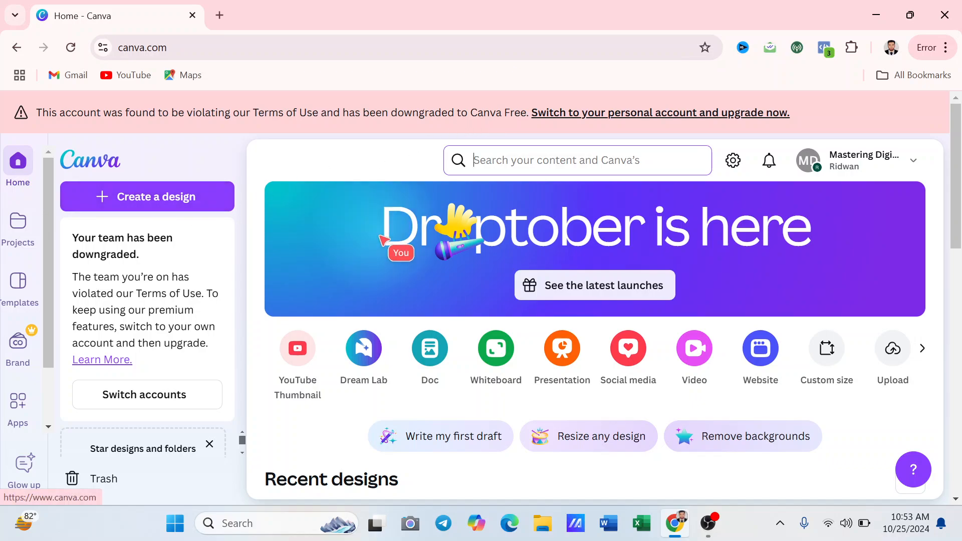
{"action": "scroll", "coordinate": [382, 237], "scroll_direction": "down", "scroll_amount": 5}
{"action": "scroll", "coordinate": [170, 243], "scroll_direction": "up", "scroll_amount": 5}
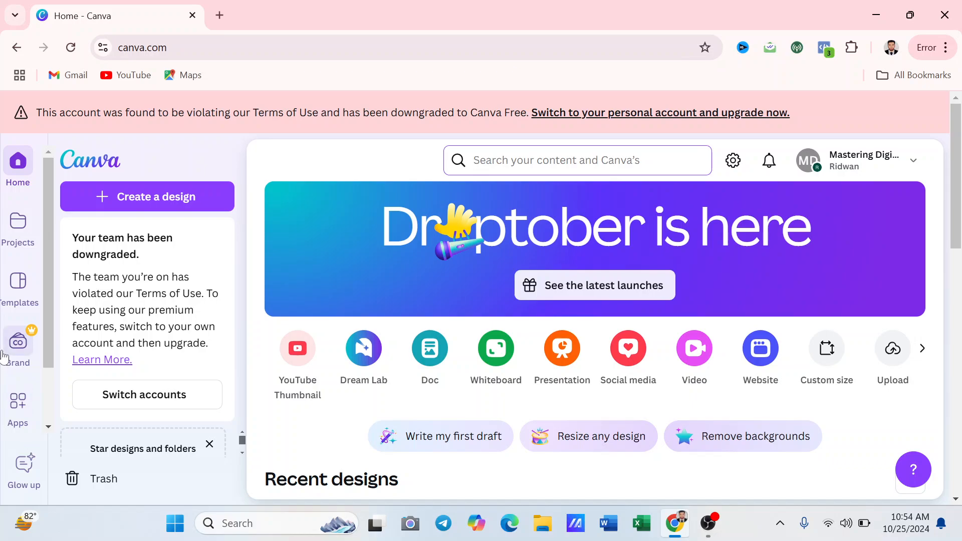
{"action": "scroll", "coordinate": [5, 353], "scroll_direction": "down", "scroll_amount": 3}
{"action": "scroll", "coordinate": [5, 353], "scroll_direction": "down", "scroll_amount": 2}
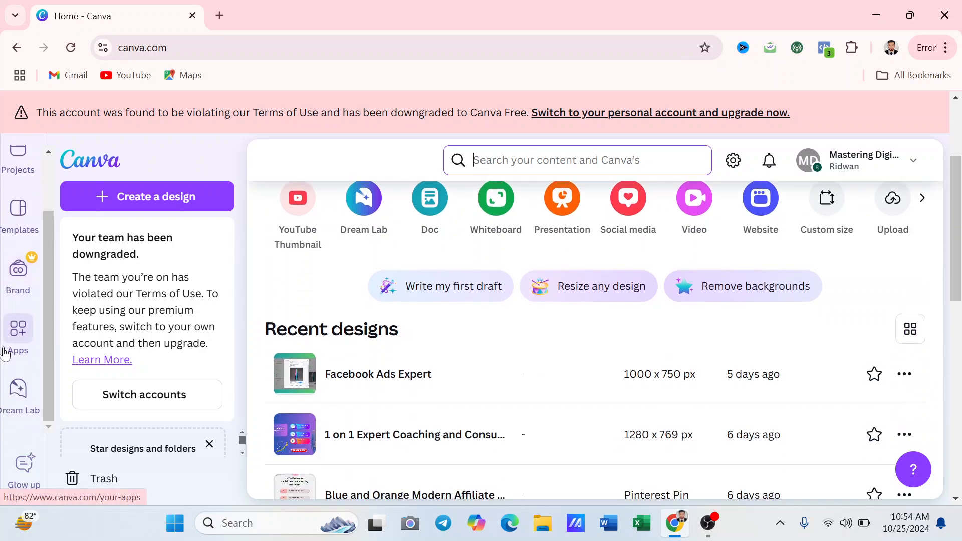
{"action": "scroll", "coordinate": [7, 341], "scroll_direction": "up", "scroll_amount": 2}
{"action": "scroll", "coordinate": [398, 351], "scroll_direction": "down", "scroll_amount": 10}
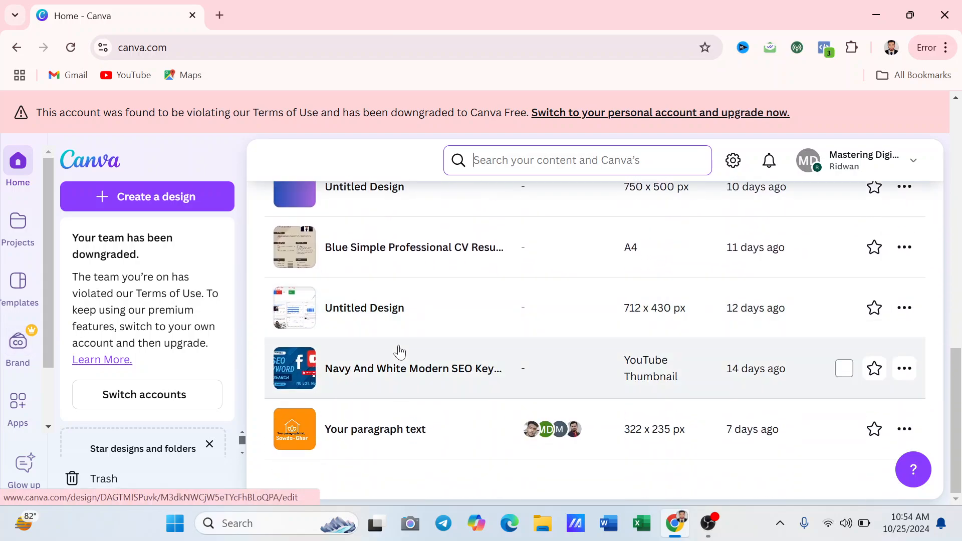
{"action": "scroll", "coordinate": [400, 352], "scroll_direction": "up", "scroll_amount": 12}
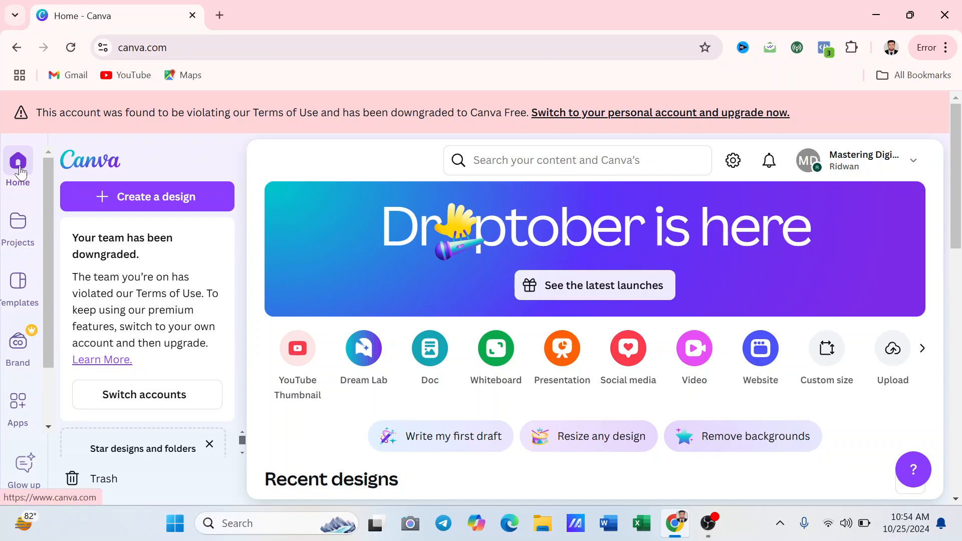
{"action": "left_click", "coordinate": [526, 153]}
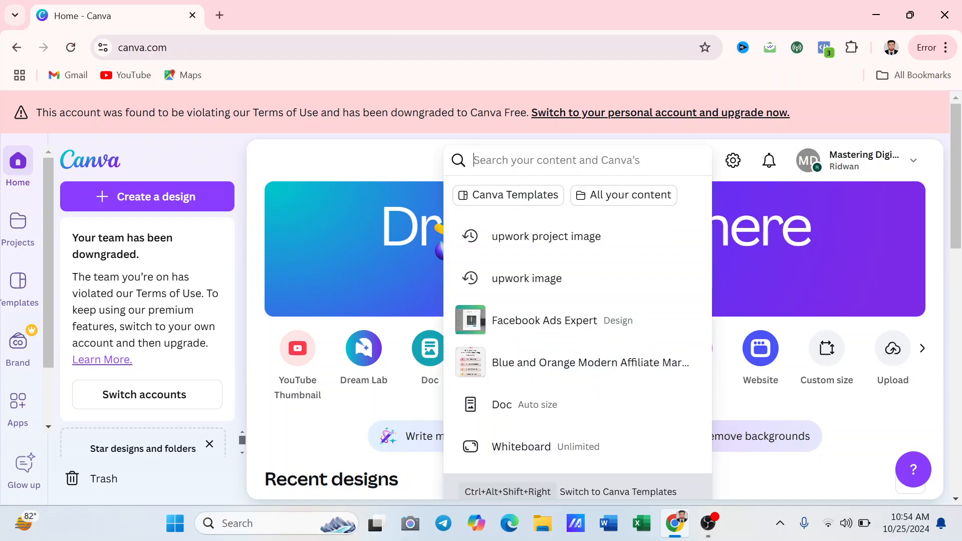
{"action": "type", "text": "youtube banner"}
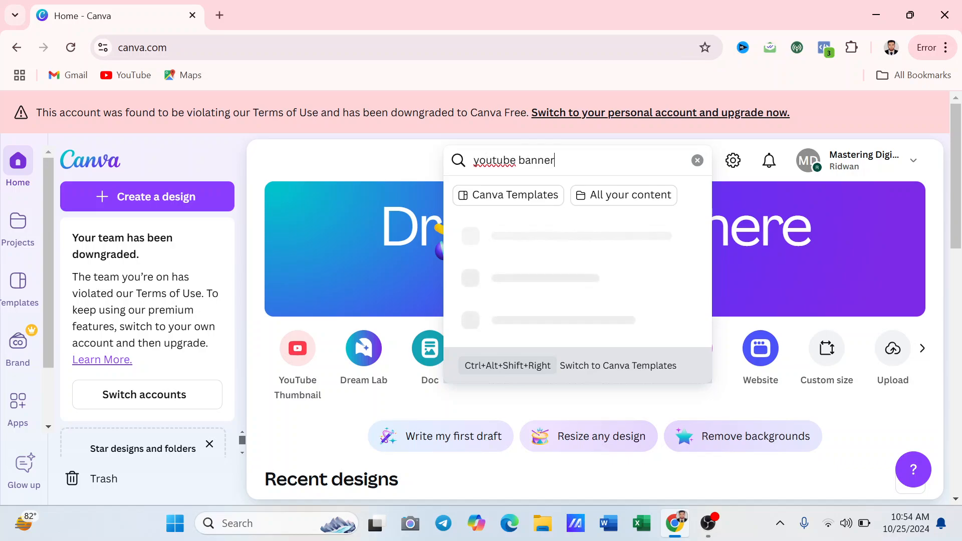
{"action": "key", "text": "Return"}
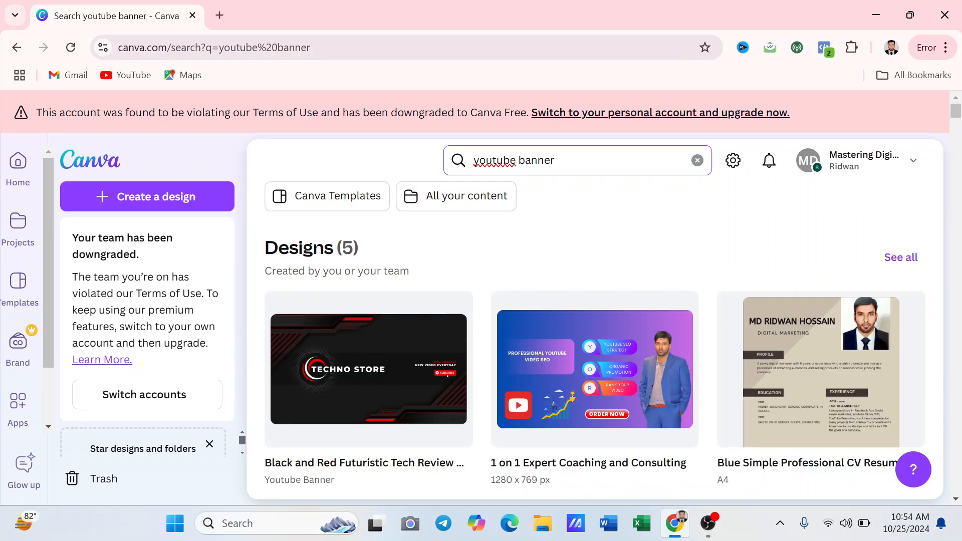
{"action": "scroll", "coordinate": [640, 357], "scroll_direction": "down", "scroll_amount": 10}
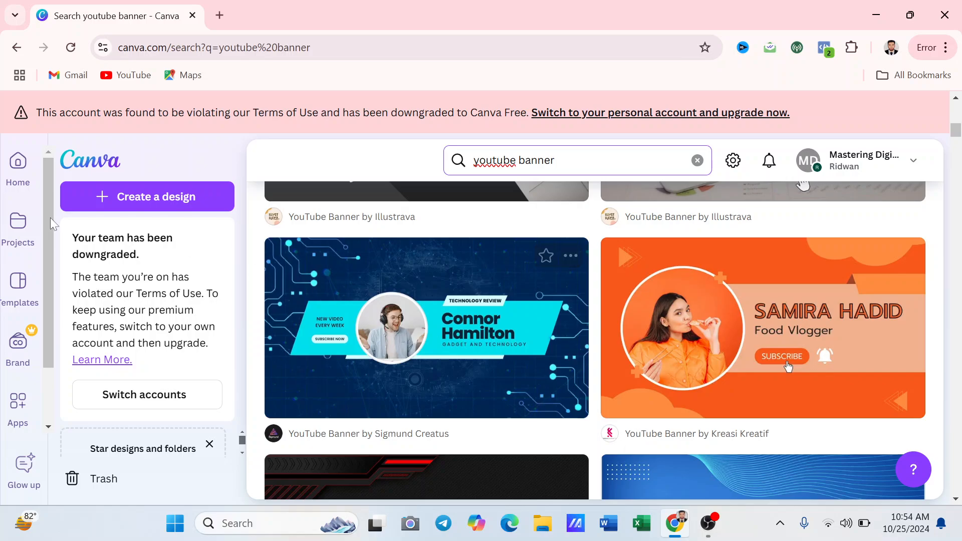
{"action": "left_click", "coordinate": [27, 171]}
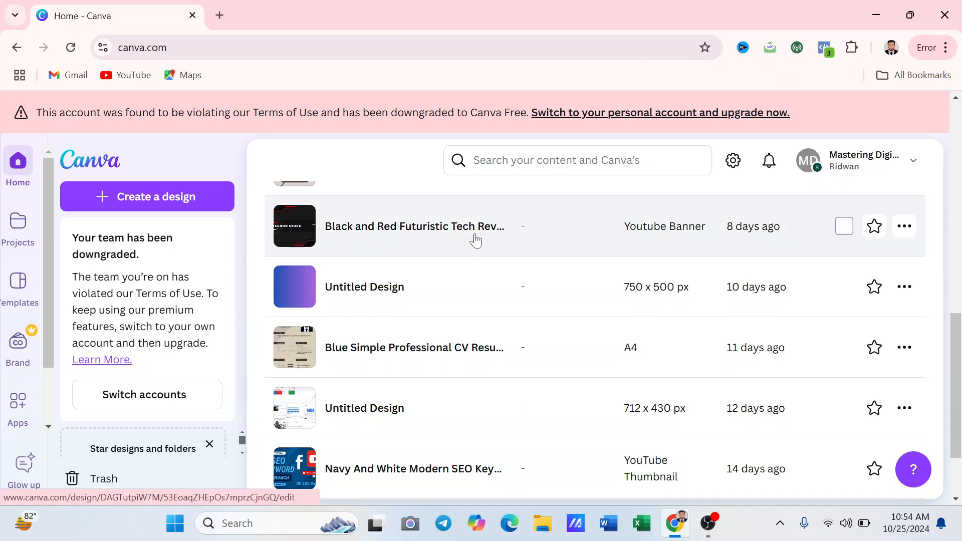
{"action": "scroll", "coordinate": [498, 301], "scroll_direction": "down", "scroll_amount": 1}
{"action": "scroll", "coordinate": [498, 301], "scroll_direction": "up", "scroll_amount": 5}
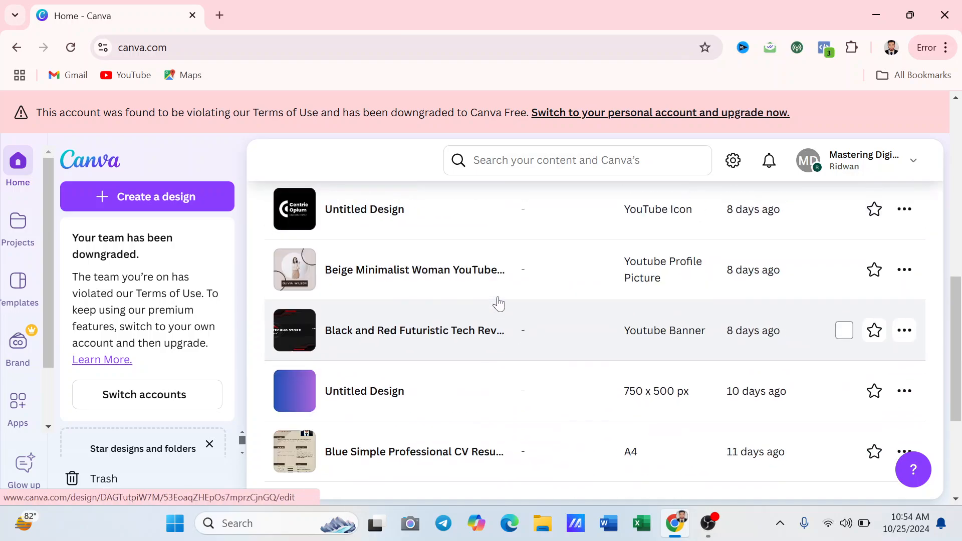
Open Projects and scroll through the recent designs and uploaded images
{"action": "left_click", "coordinate": [16, 226]}
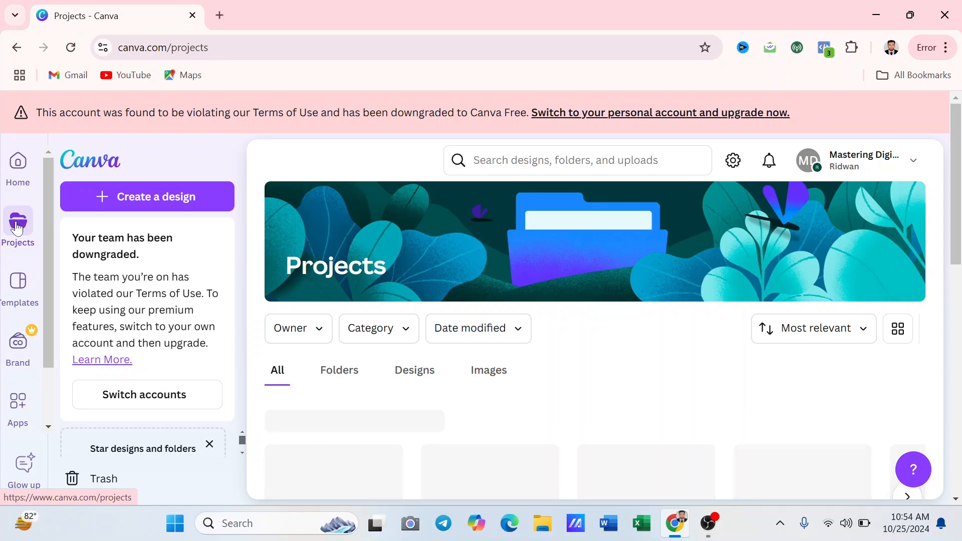
{"action": "scroll", "coordinate": [580, 269], "scroll_direction": "down", "scroll_amount": 5}
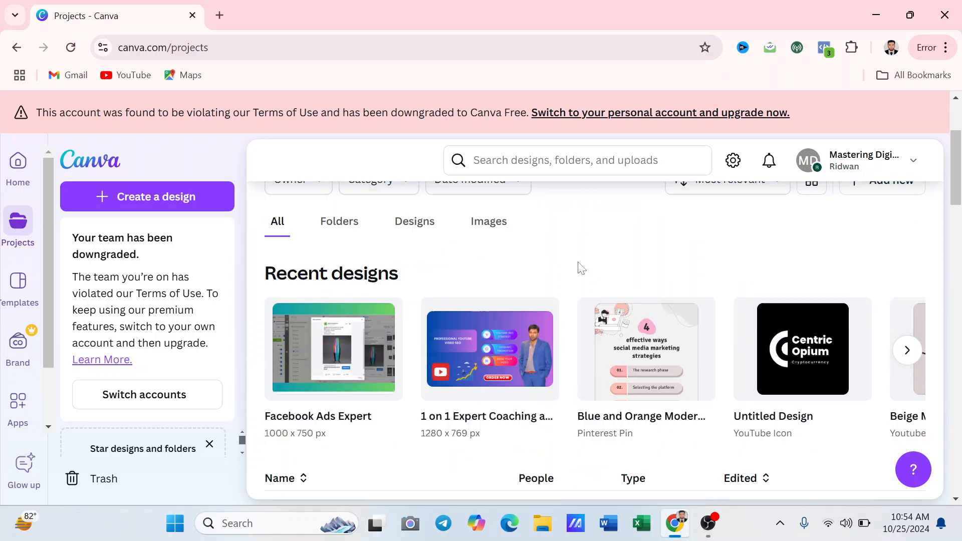
{"action": "scroll", "coordinate": [580, 271], "scroll_direction": "down", "scroll_amount": 20}
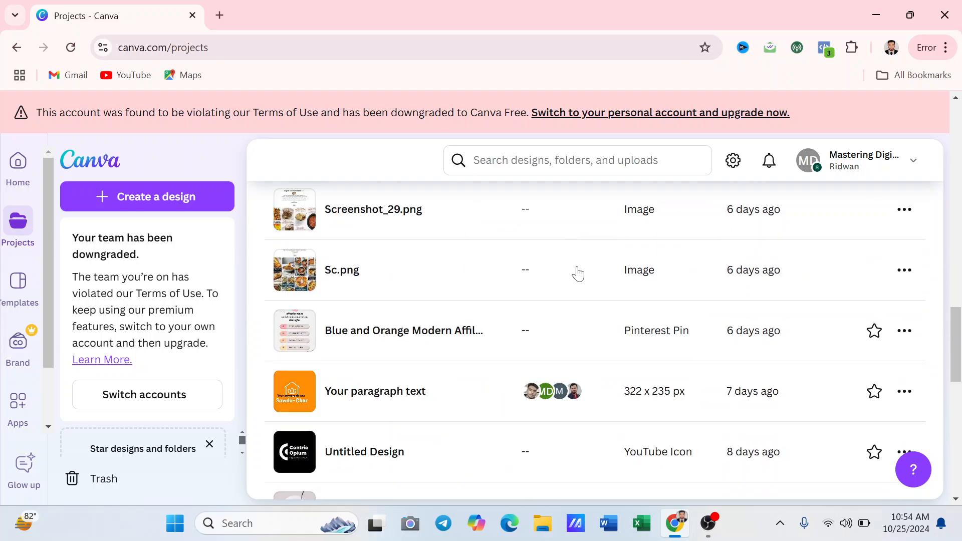
{"action": "scroll", "coordinate": [575, 273], "scroll_direction": "up", "scroll_amount": 15}
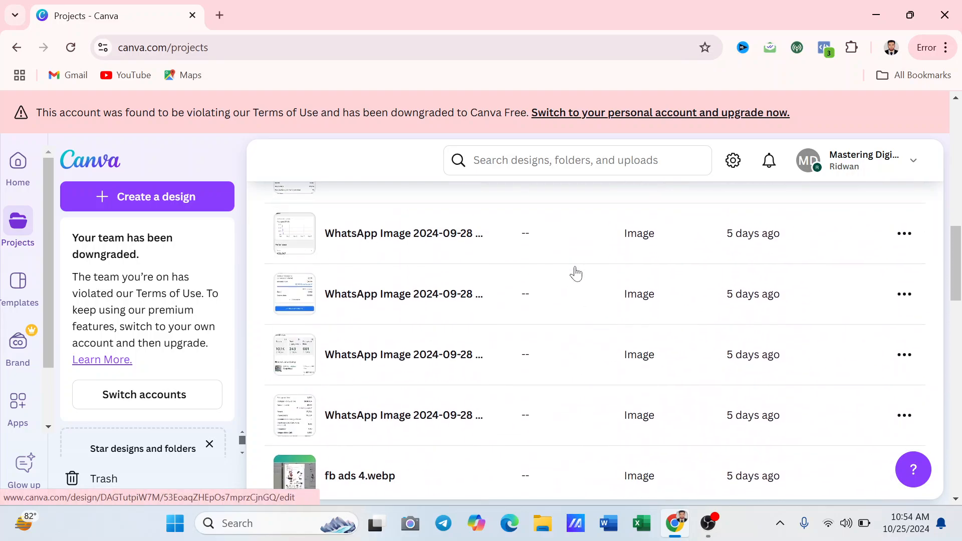
{"action": "scroll", "coordinate": [573, 273], "scroll_direction": "up", "scroll_amount": 8}
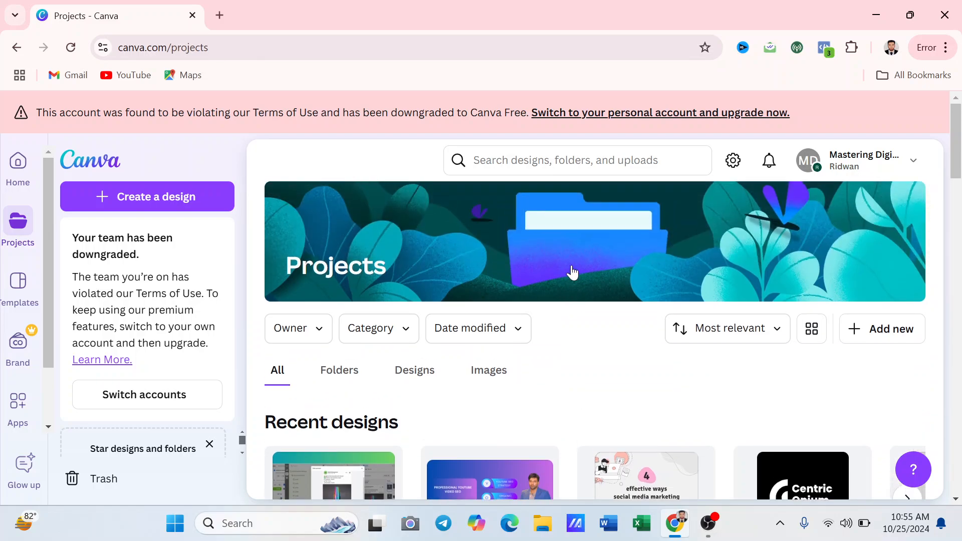
Browse the Templates page and reveal more template categories
{"action": "left_click", "coordinate": [20, 297]}
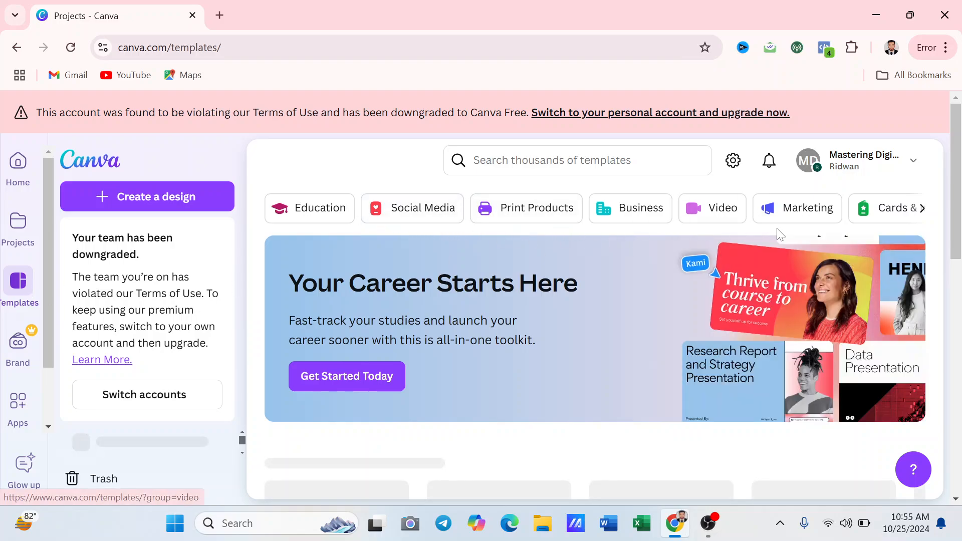
{"action": "scroll", "coordinate": [778, 235], "scroll_direction": "down", "scroll_amount": 3}
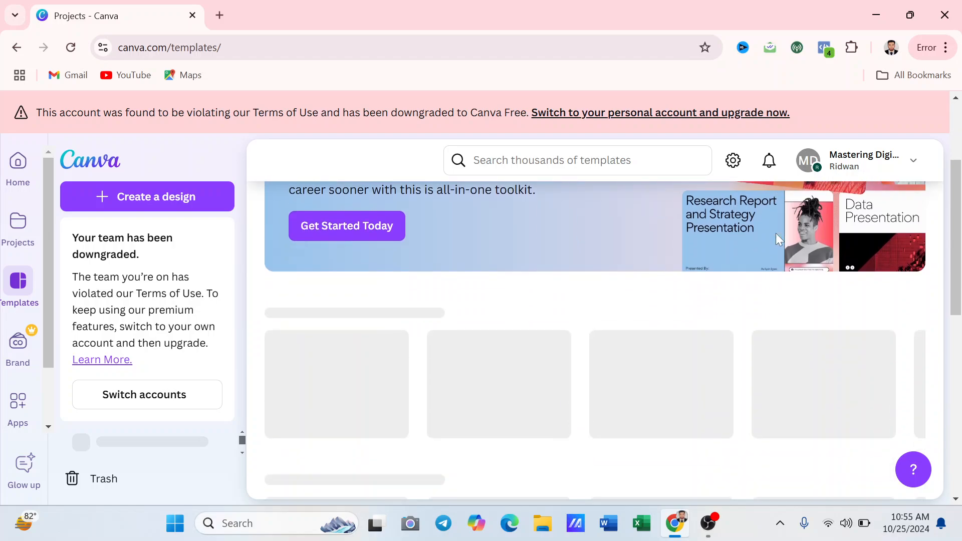
{"action": "scroll", "coordinate": [775, 233], "scroll_direction": "up", "scroll_amount": 3}
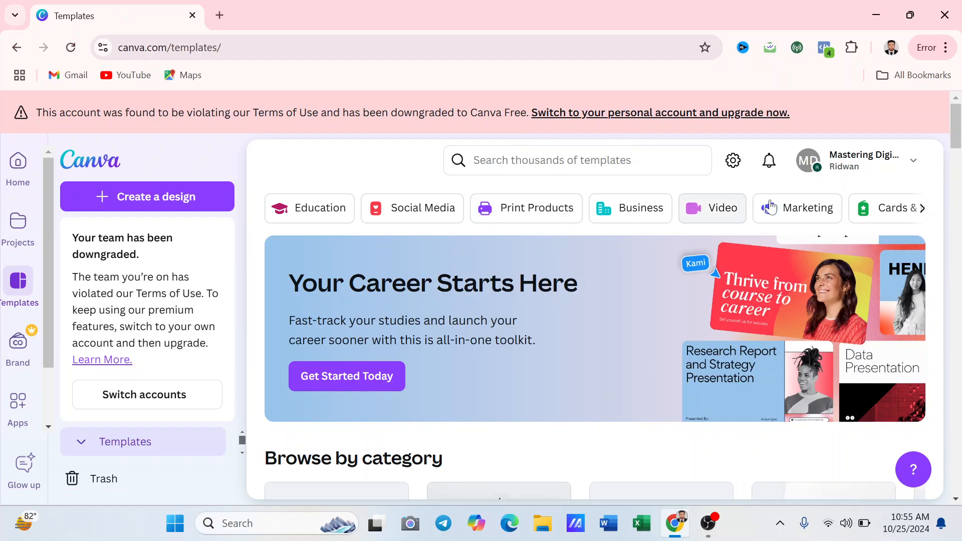
{"action": "left_click", "coordinate": [923, 216]}
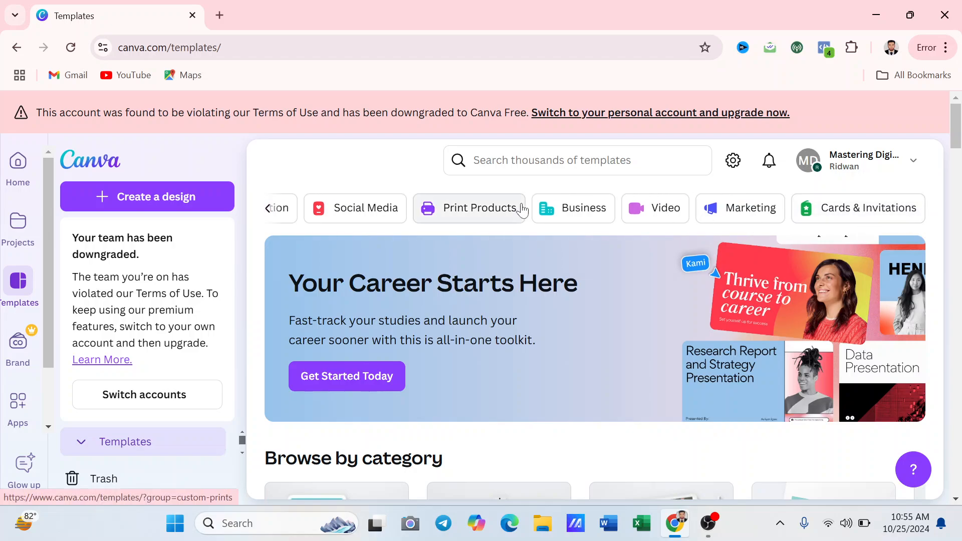
{"action": "scroll", "coordinate": [586, 210], "scroll_direction": "down", "scroll_amount": 5}
{"action": "scroll", "coordinate": [589, 219], "scroll_direction": "down", "scroll_amount": 4}
Look through the Brand Kits and Apps pages, then return to Home
{"action": "left_click", "coordinate": [34, 355]}
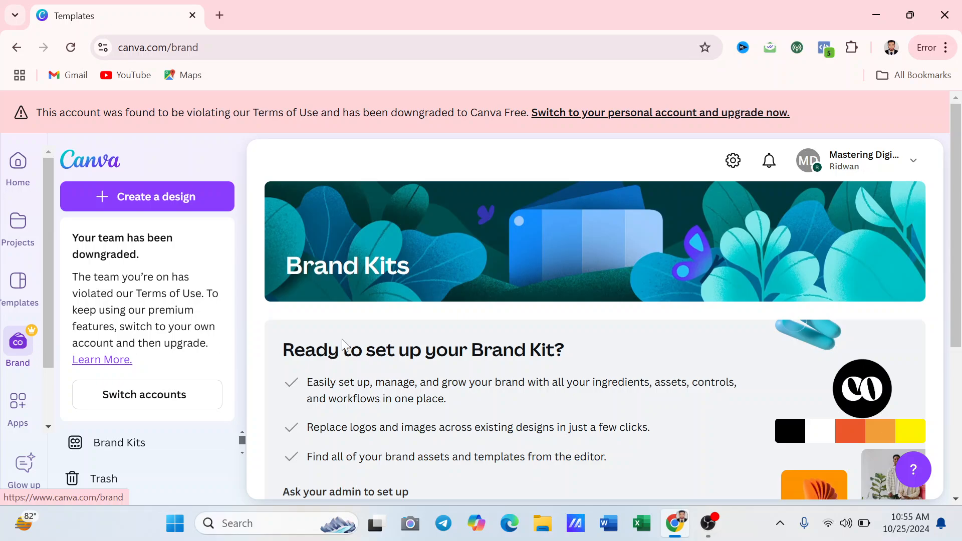
{"action": "scroll", "coordinate": [526, 322], "scroll_direction": "down", "scroll_amount": 5}
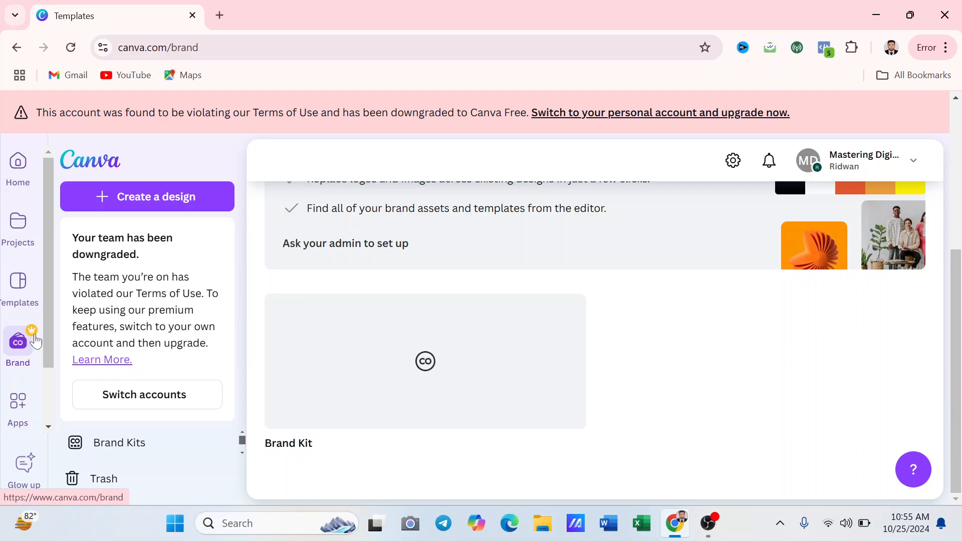
{"action": "left_click", "coordinate": [19, 413]}
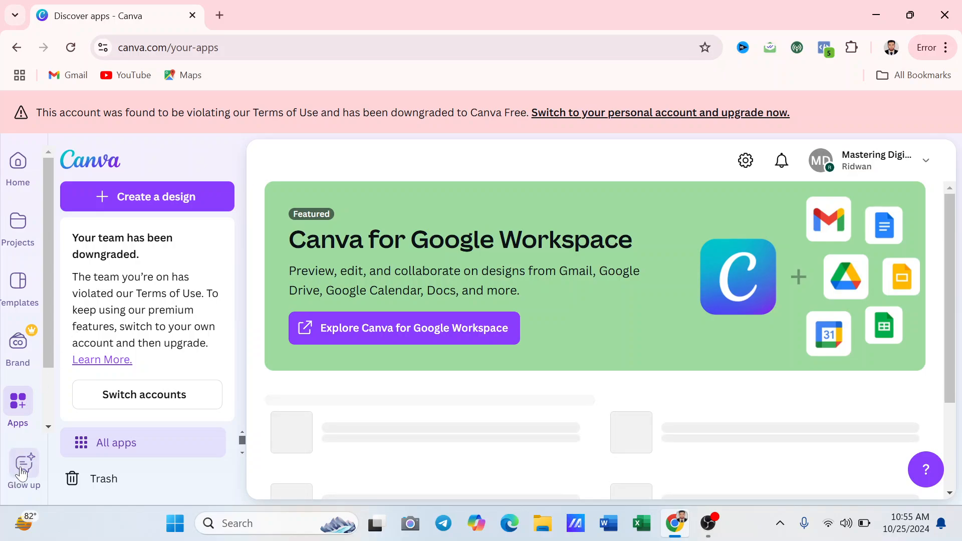
{"action": "left_click", "coordinate": [23, 164]}
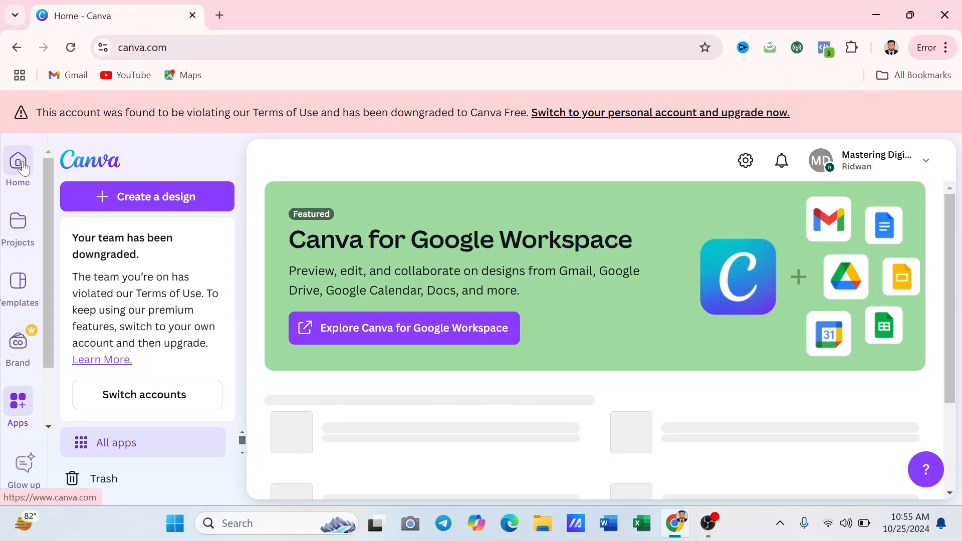
Search for 'youtube banner' templates and preview the White Modern Blogger banner
{"action": "left_click", "coordinate": [509, 159]}
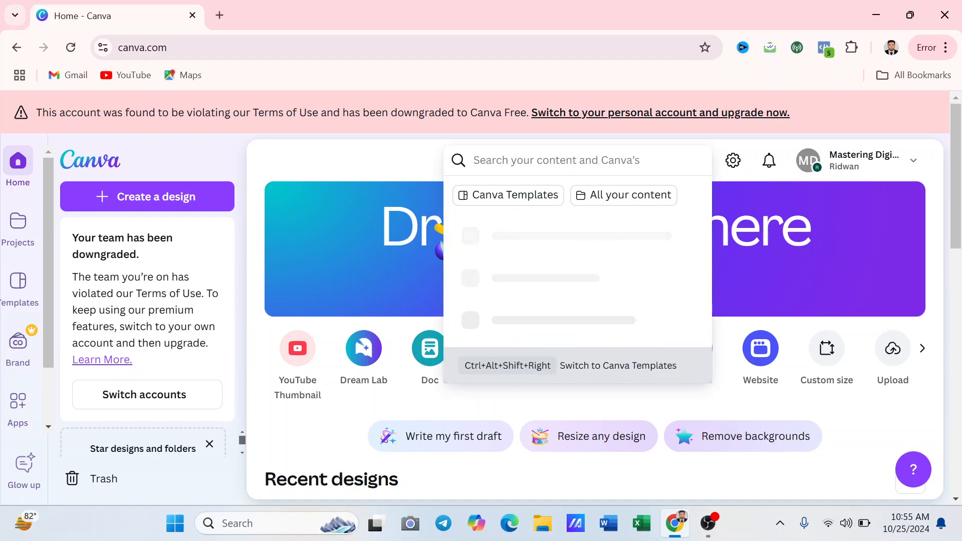
{"action": "type", "text": "youtube banner"}
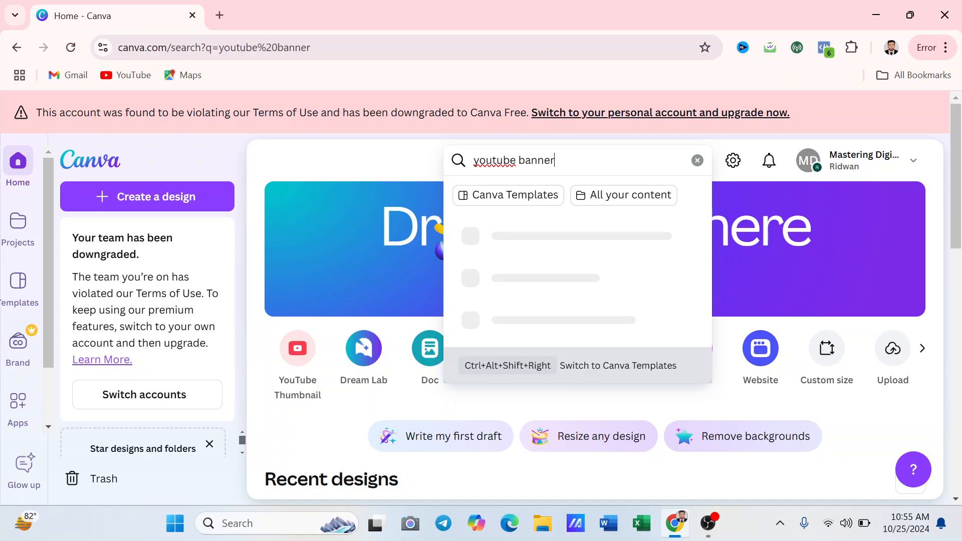
{"action": "key", "text": "Return"}
{"action": "scroll", "coordinate": [661, 341], "scroll_direction": "down", "scroll_amount": 5}
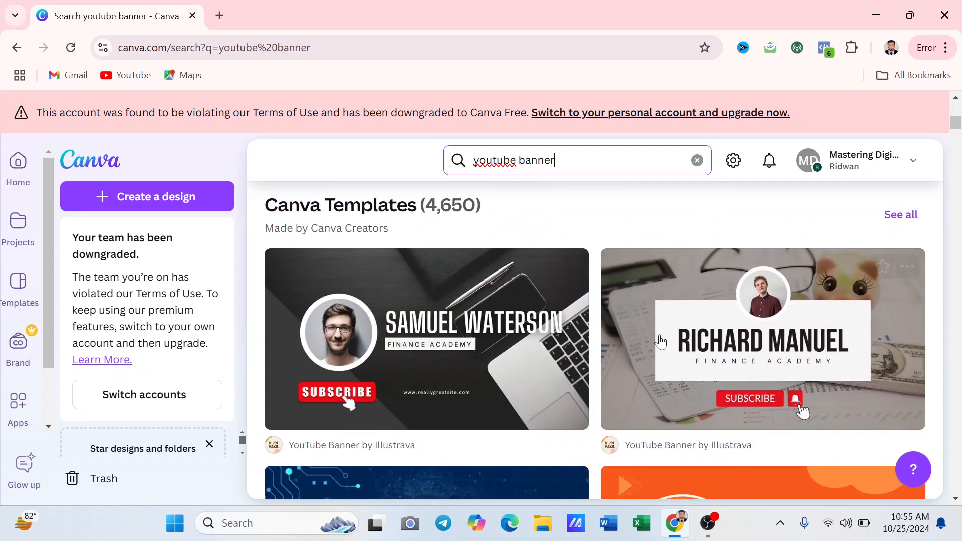
{"action": "scroll", "coordinate": [660, 343], "scroll_direction": "down", "scroll_amount": 2}
{"action": "scroll", "coordinate": [655, 344], "scroll_direction": "up", "scroll_amount": 1}
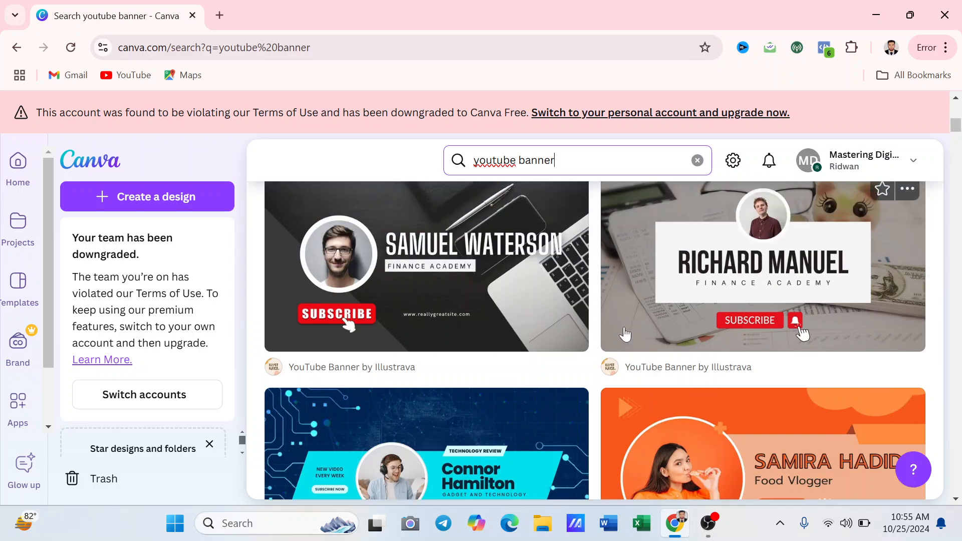
{"action": "scroll", "coordinate": [625, 334], "scroll_direction": "down", "scroll_amount": 3}
{"action": "scroll", "coordinate": [621, 344], "scroll_direction": "up", "scroll_amount": 5}
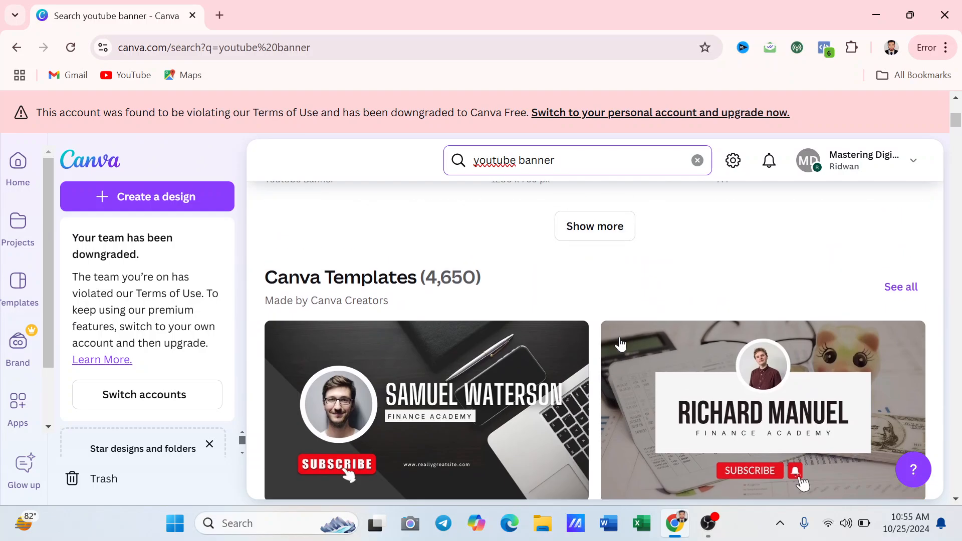
{"action": "left_click", "coordinate": [708, 435]}
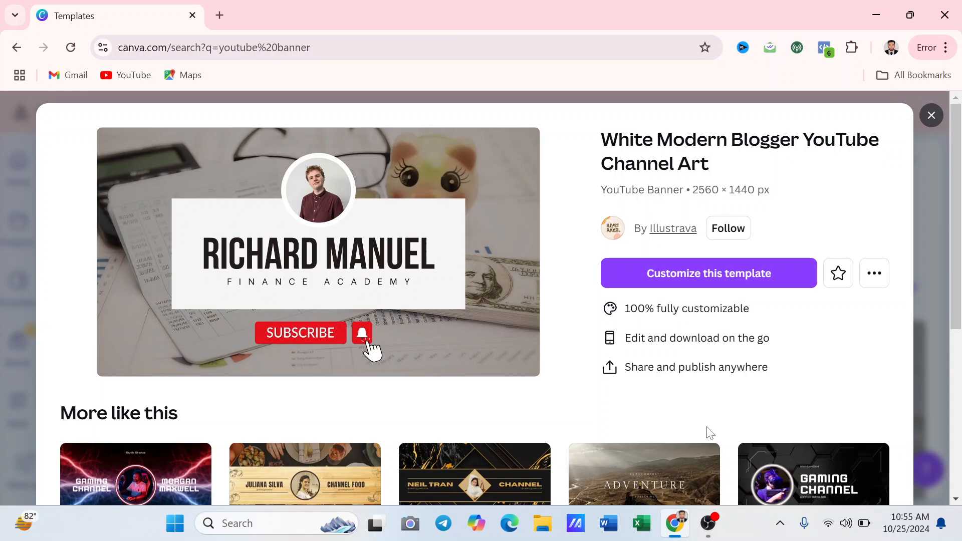
Customize the White Modern Blogger YouTube Channel Art template in the editor
{"action": "left_click", "coordinate": [640, 282]}
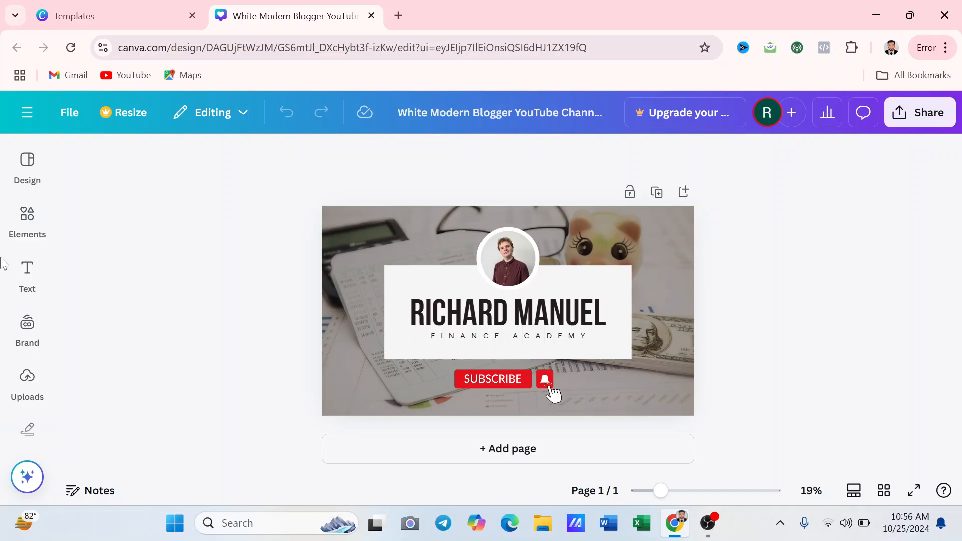
Search design templates for 'street food' and apply the 'delicious, aesthetic & tasty' food template
{"action": "left_click", "coordinate": [27, 165]}
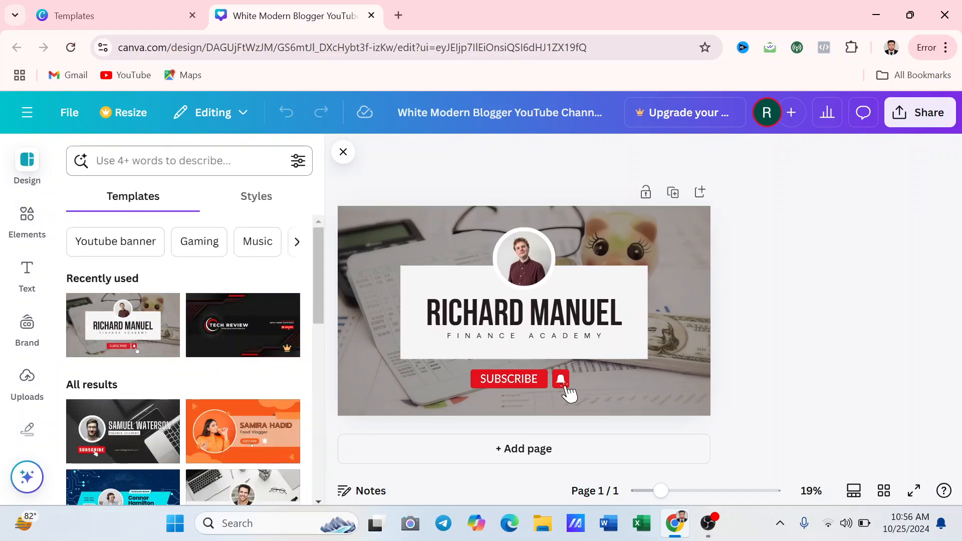
{"action": "type", "text": "s"}
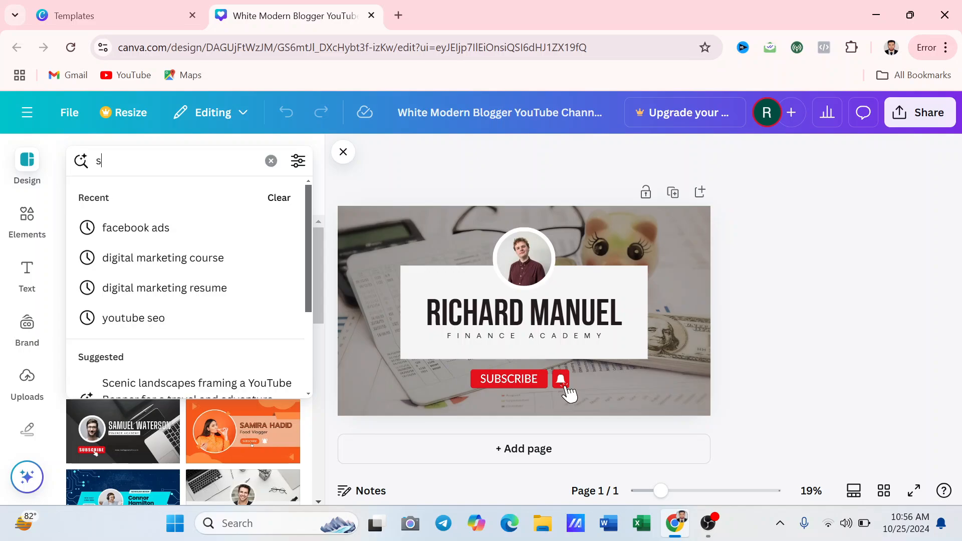
{"action": "type", "text": "treet food"}
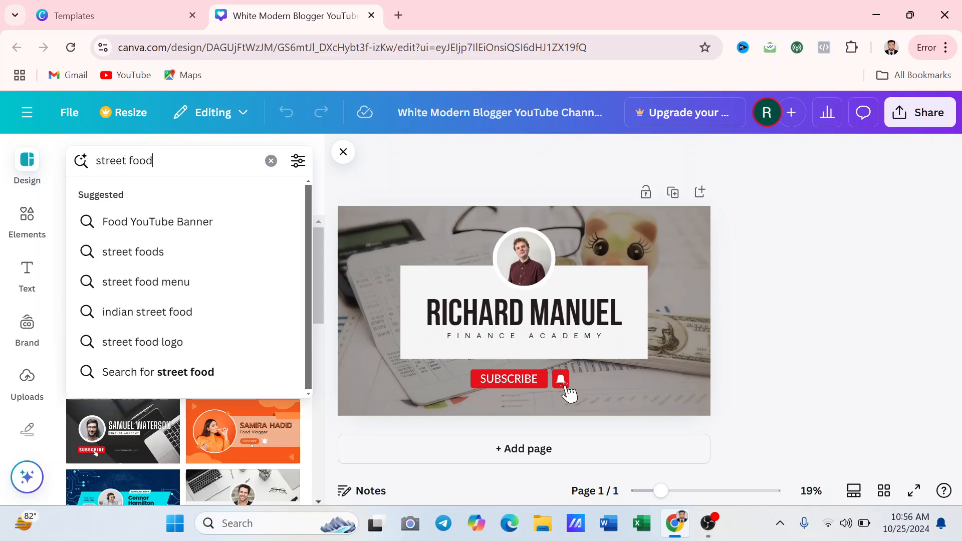
{"action": "key", "text": "Return"}
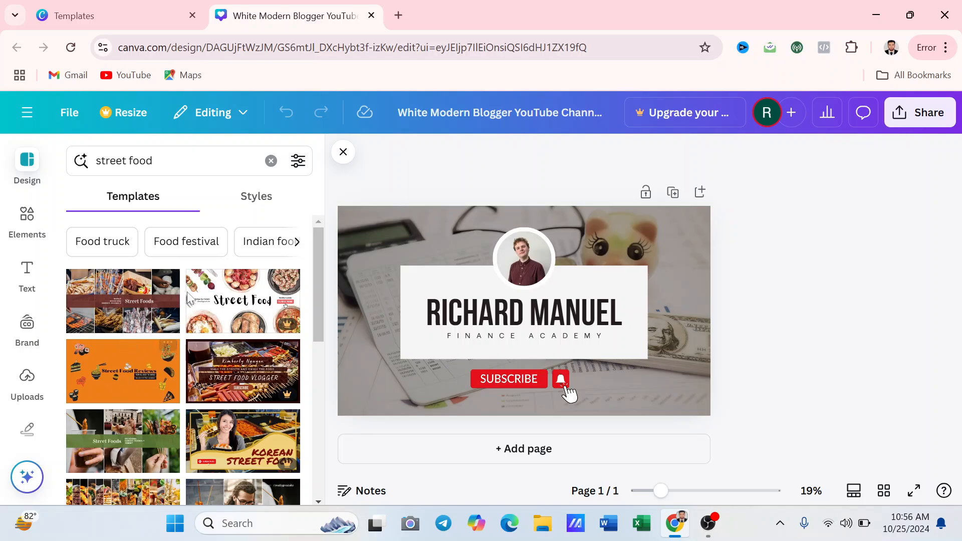
{"action": "scroll", "coordinate": [183, 325], "scroll_direction": "down", "scroll_amount": 3}
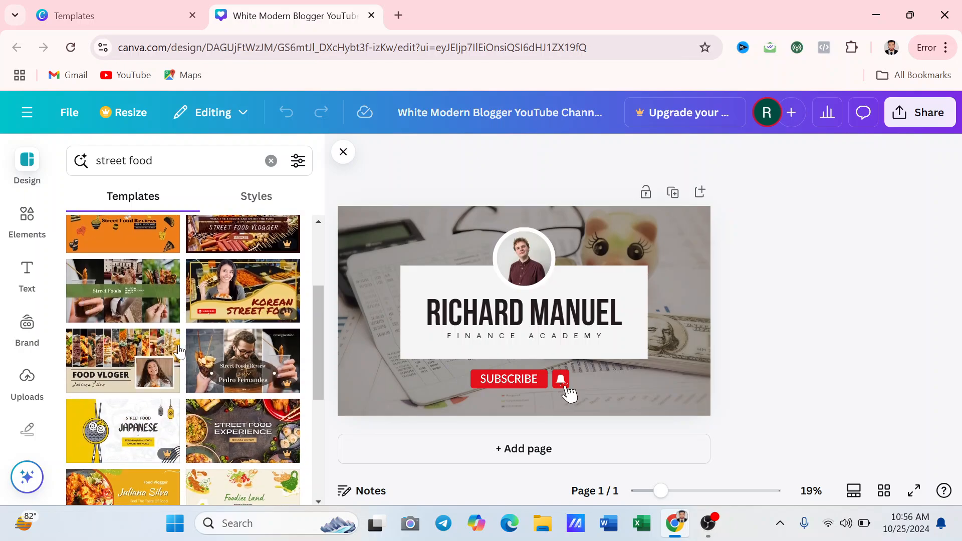
{"action": "scroll", "coordinate": [179, 345], "scroll_direction": "down", "scroll_amount": 5}
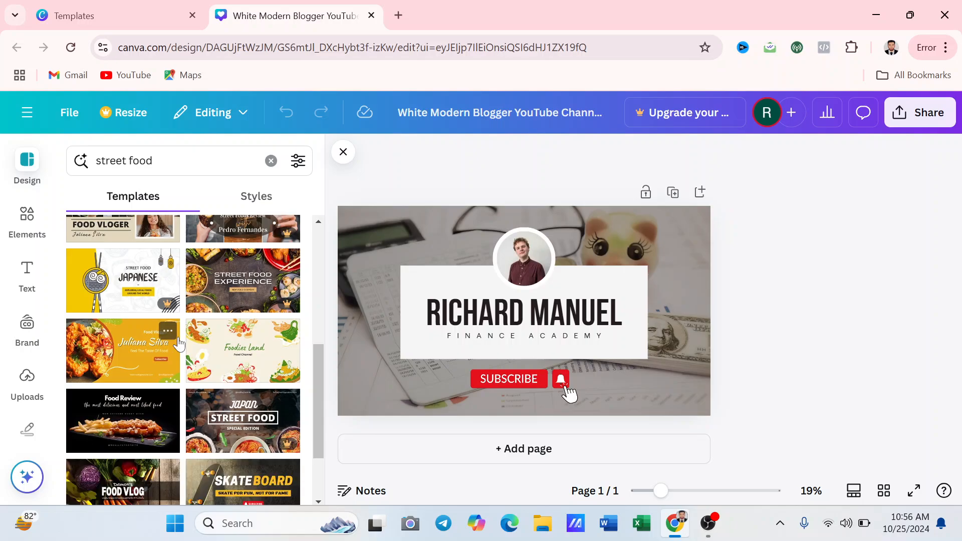
{"action": "scroll", "coordinate": [179, 345], "scroll_direction": "down", "scroll_amount": 3}
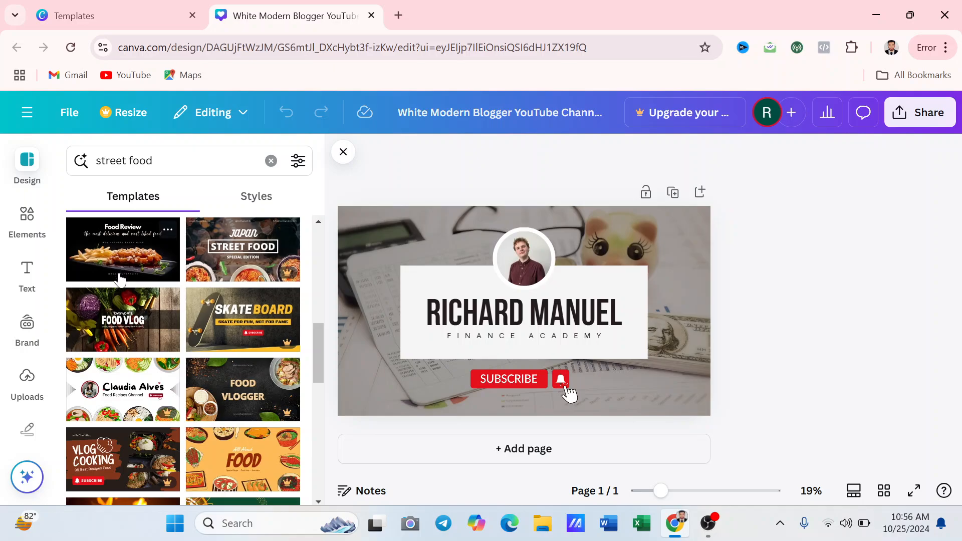
{"action": "scroll", "coordinate": [120, 283], "scroll_direction": "down", "scroll_amount": 4}
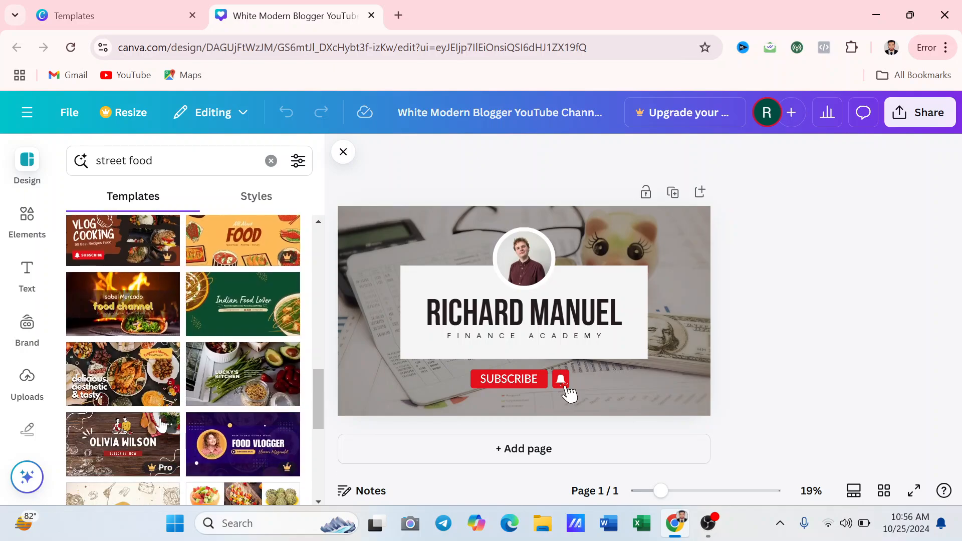
{"action": "left_click", "coordinate": [117, 379]}
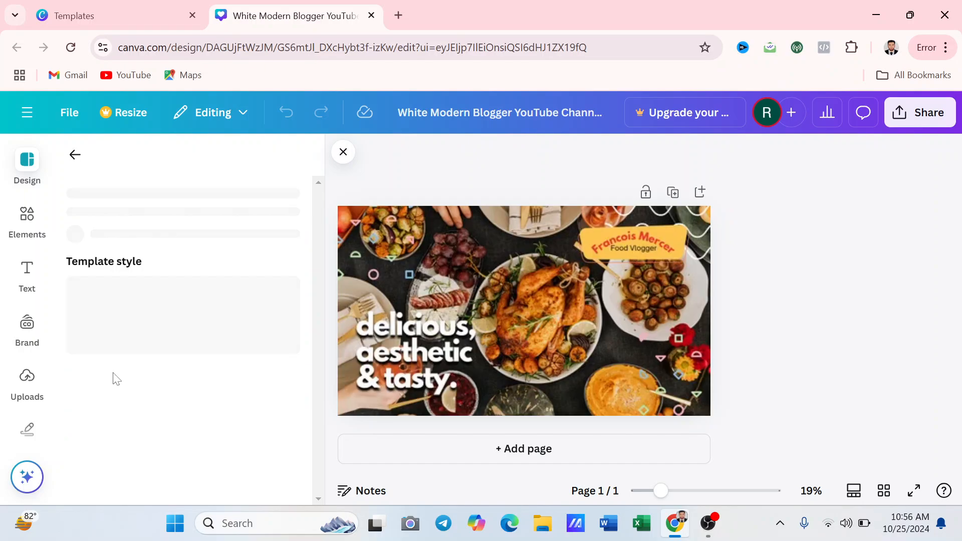
{"action": "left_click", "coordinate": [539, 287]}
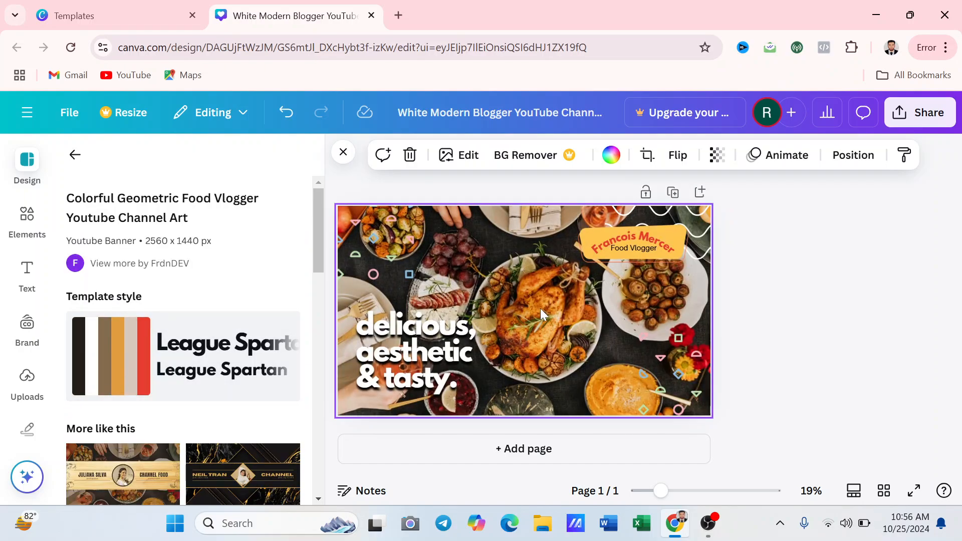
Replace the sample name on the curved Food Vlogger label with the vlogger's full name
{"action": "left_click", "coordinate": [619, 242]}
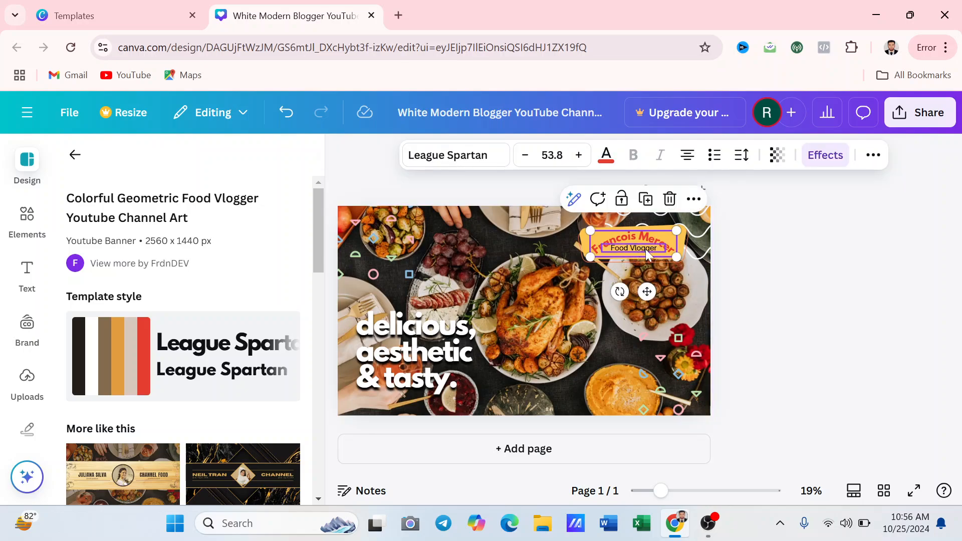
{"action": "left_click", "coordinate": [621, 238]}
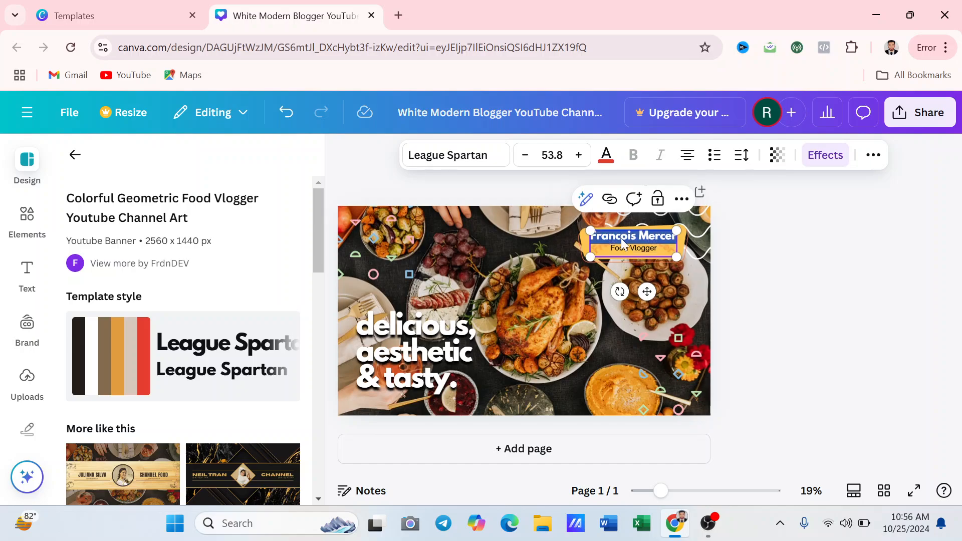
{"action": "key", "text": "BackSpace"}
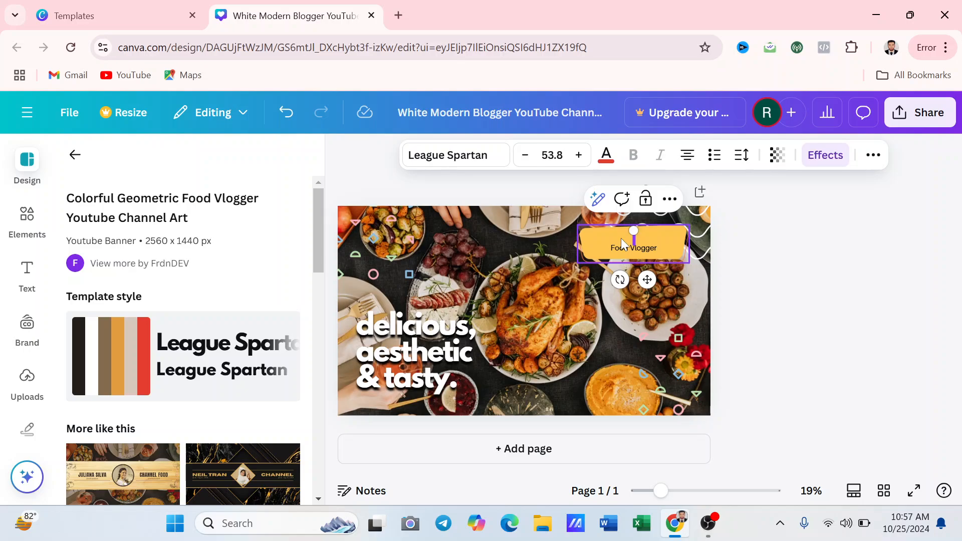
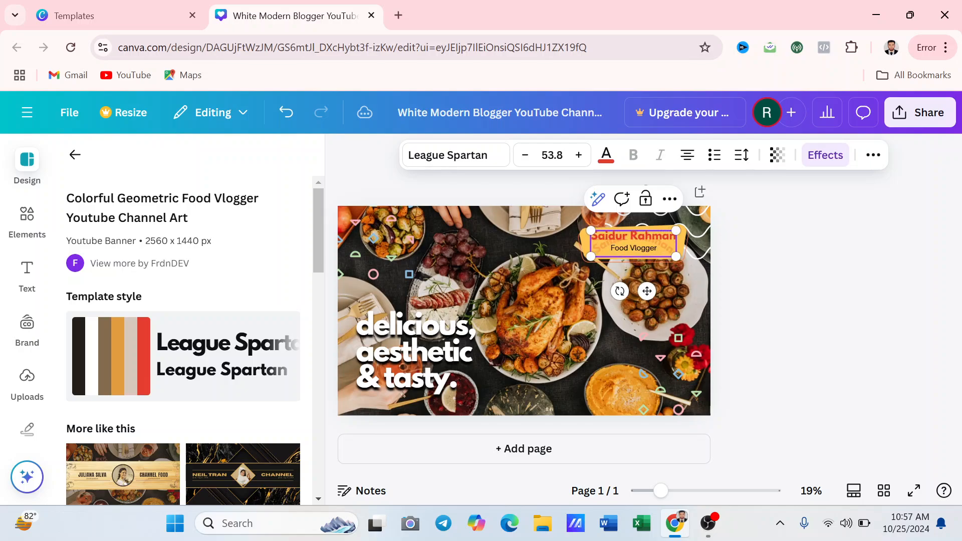
{"action": "left_click", "coordinate": [579, 297]}
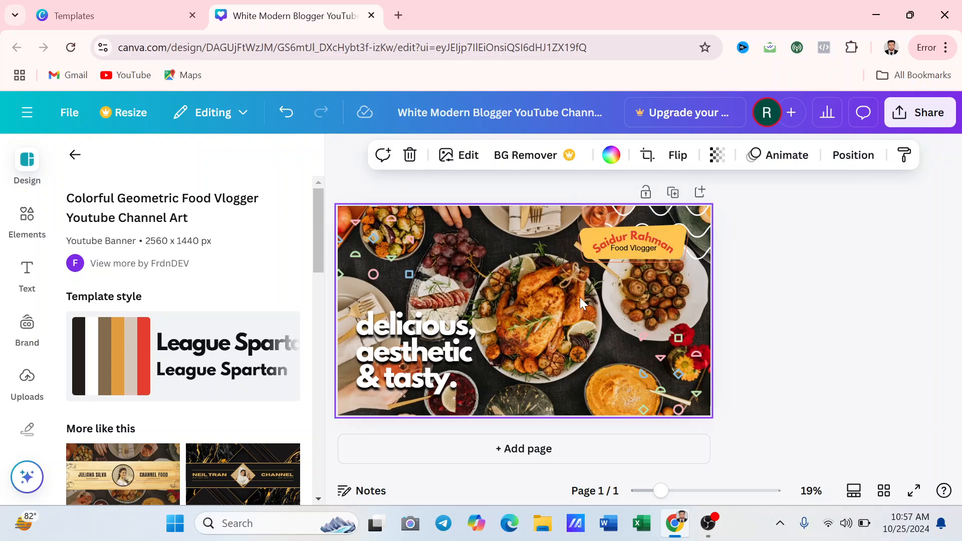
{"action": "left_click", "coordinate": [618, 236]}
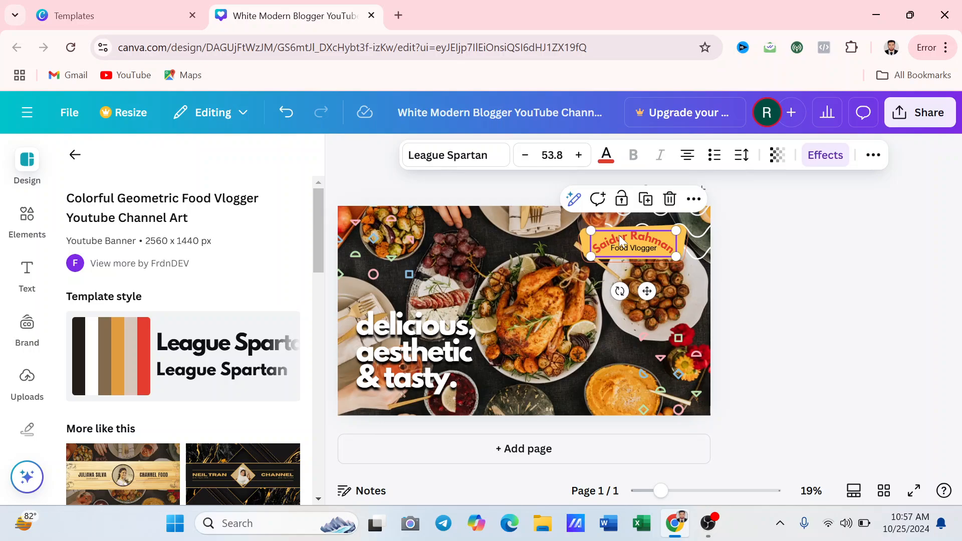
Browse the font list and text size options for the name label
{"action": "left_click", "coordinate": [498, 164]}
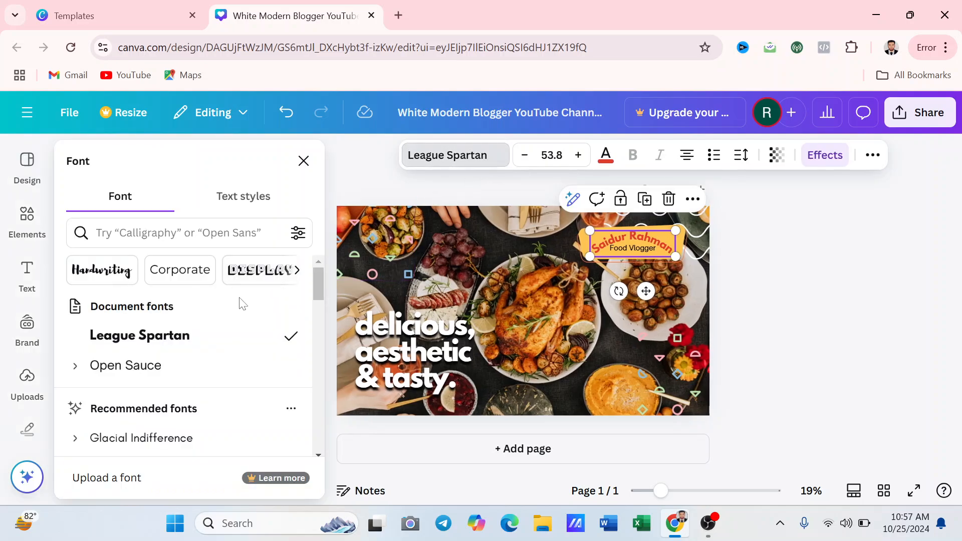
{"action": "scroll", "coordinate": [232, 332], "scroll_direction": "down", "scroll_amount": 3}
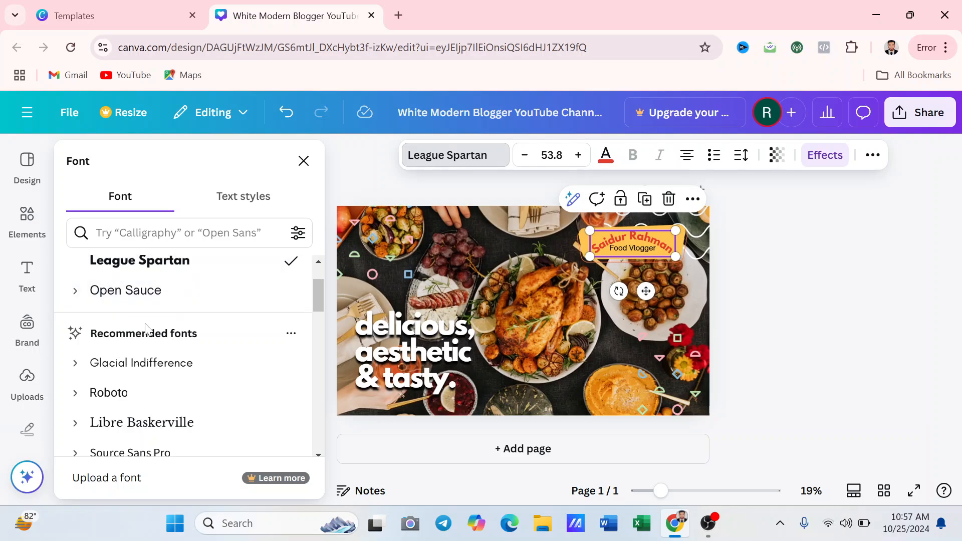
{"action": "scroll", "coordinate": [141, 333], "scroll_direction": "down", "scroll_amount": 1}
{"action": "scroll", "coordinate": [115, 346], "scroll_direction": "up", "scroll_amount": 3}
{"action": "scroll", "coordinate": [134, 349], "scroll_direction": "down", "scroll_amount": 5}
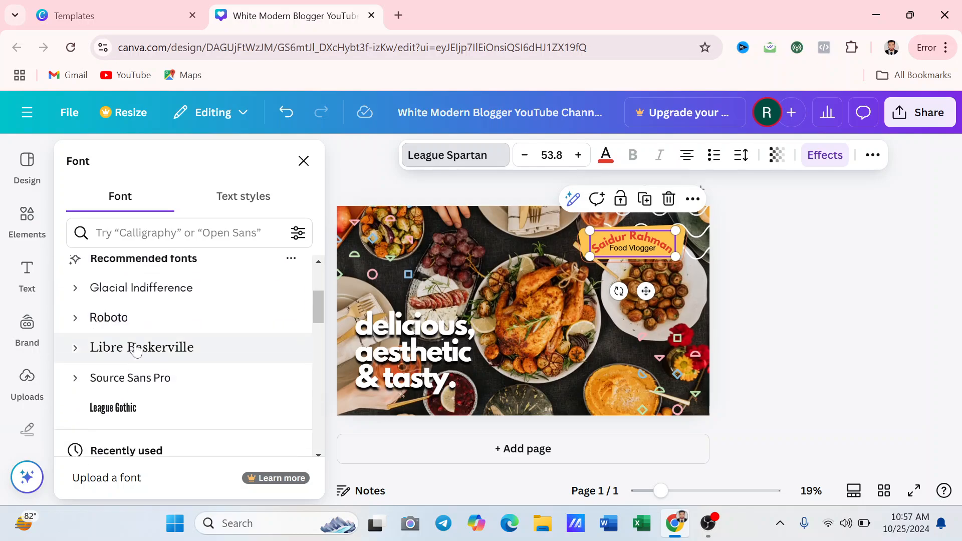
{"action": "scroll", "coordinate": [135, 349], "scroll_direction": "up", "scroll_amount": 3}
{"action": "left_click", "coordinate": [551, 155]}
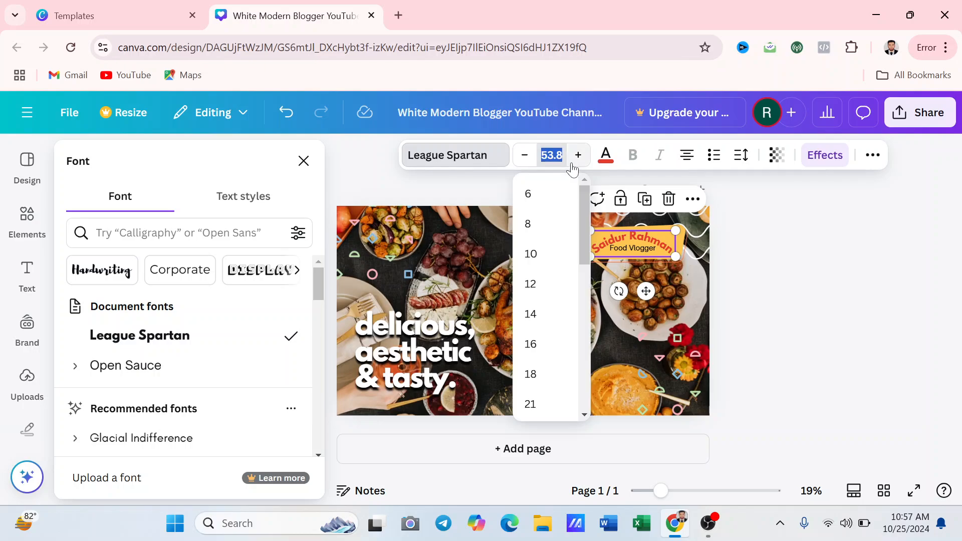
{"action": "left_click", "coordinate": [776, 249]}
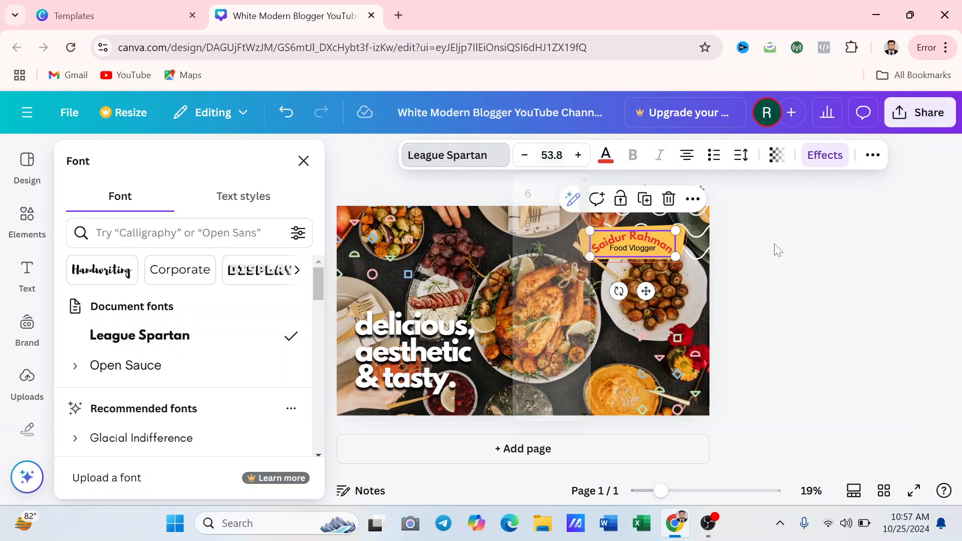
Recolour the name text from orange to the dark brown photo colour
{"action": "left_click", "coordinate": [606, 156]}
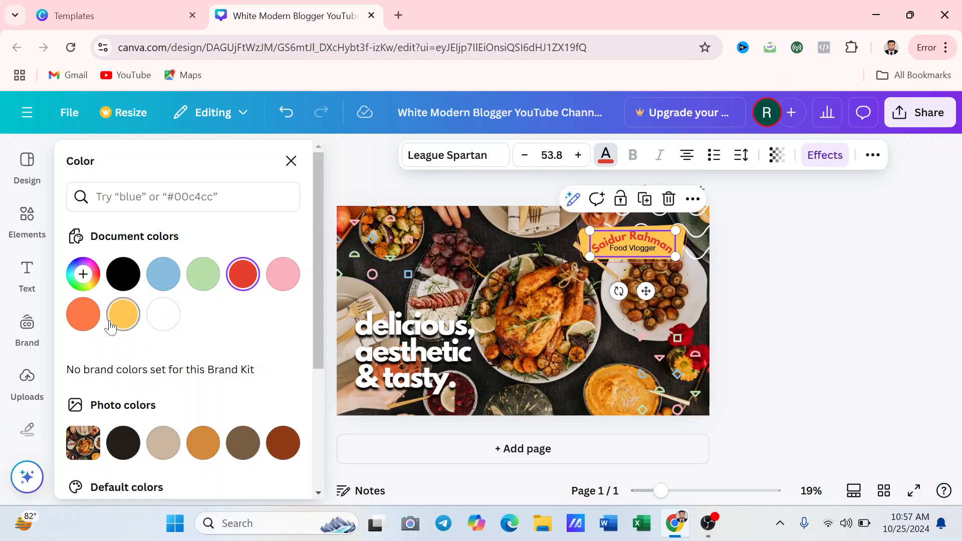
{"action": "left_click", "coordinate": [125, 313]}
{"action": "left_click", "coordinate": [81, 320]}
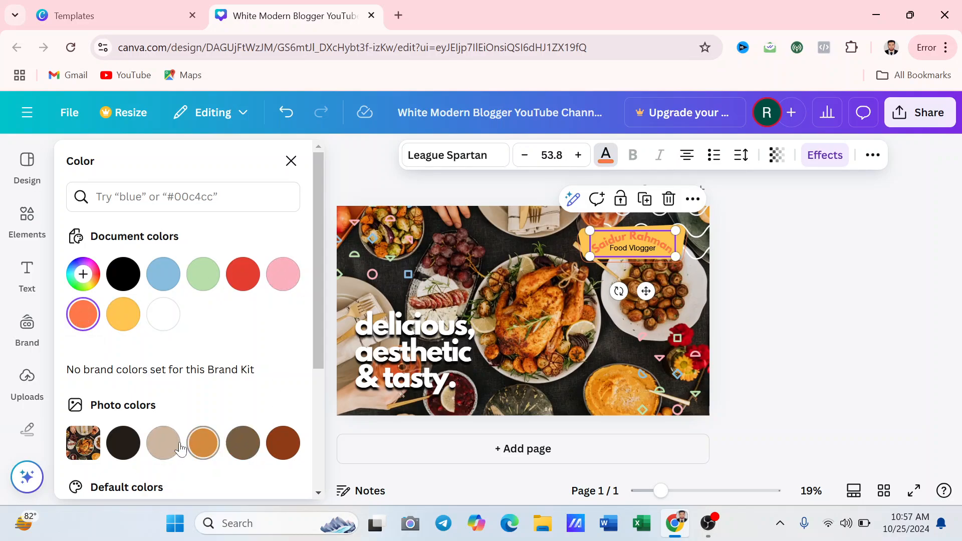
{"action": "left_click", "coordinate": [124, 443]}
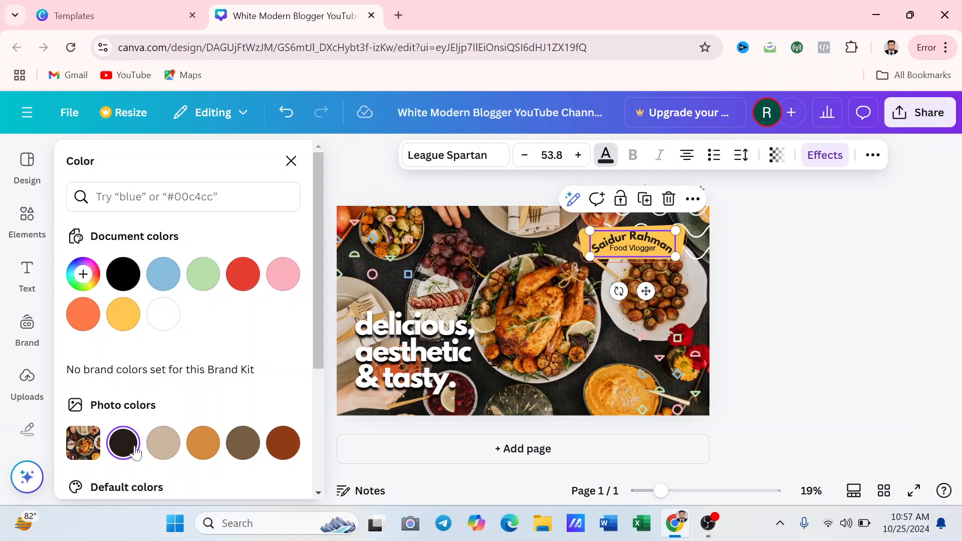
{"action": "left_click", "coordinate": [605, 155]}
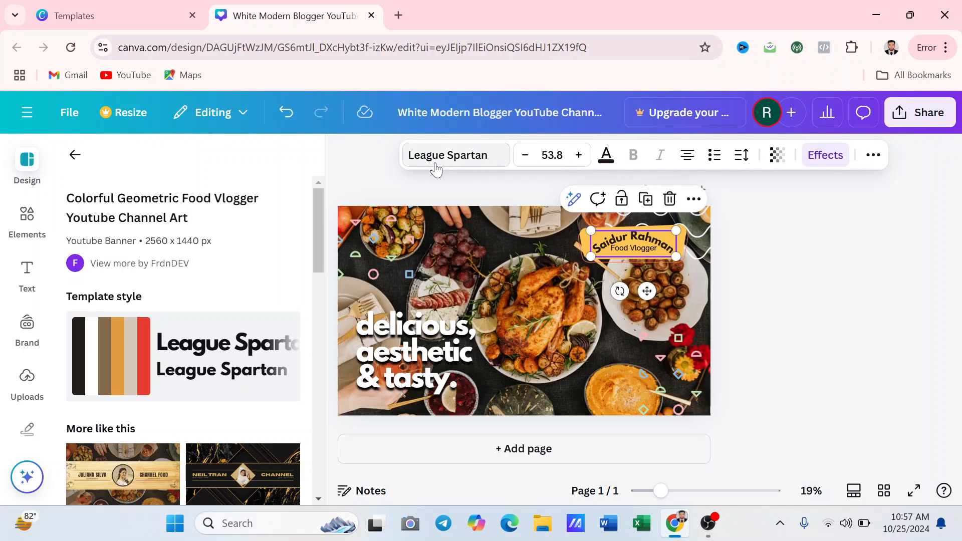
Left-align the curved name label and give it the Glitch text effect
{"action": "left_click", "coordinate": [686, 156]}
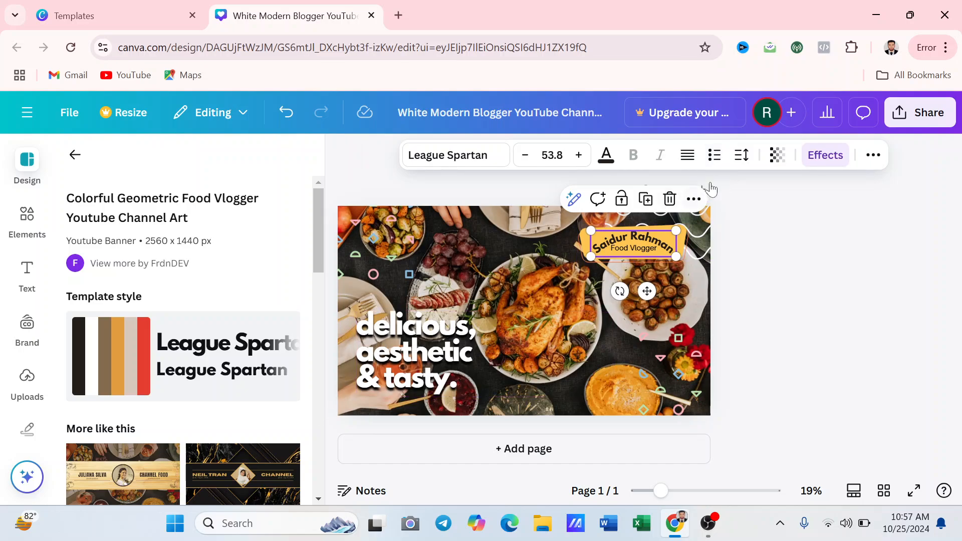
{"action": "left_click", "coordinate": [825, 155]}
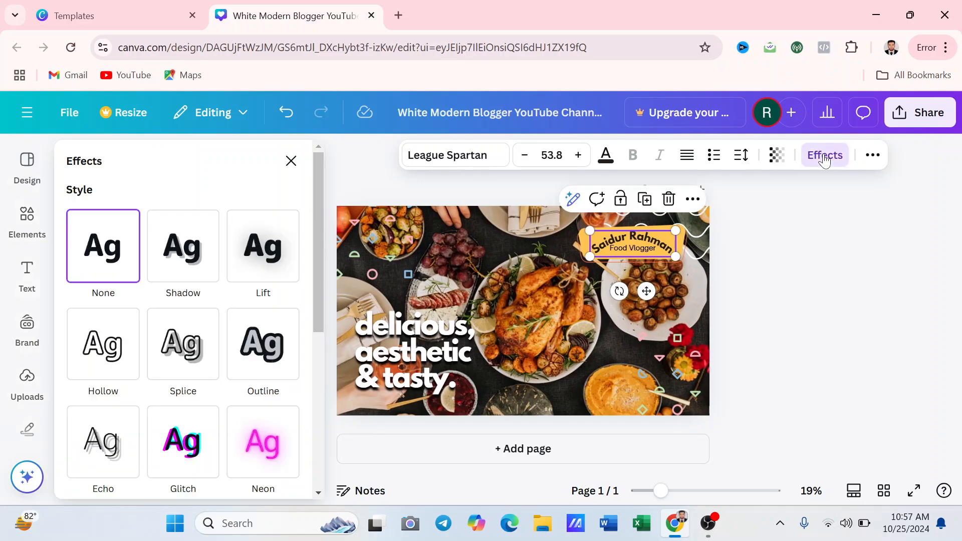
{"action": "left_click", "coordinate": [166, 270]}
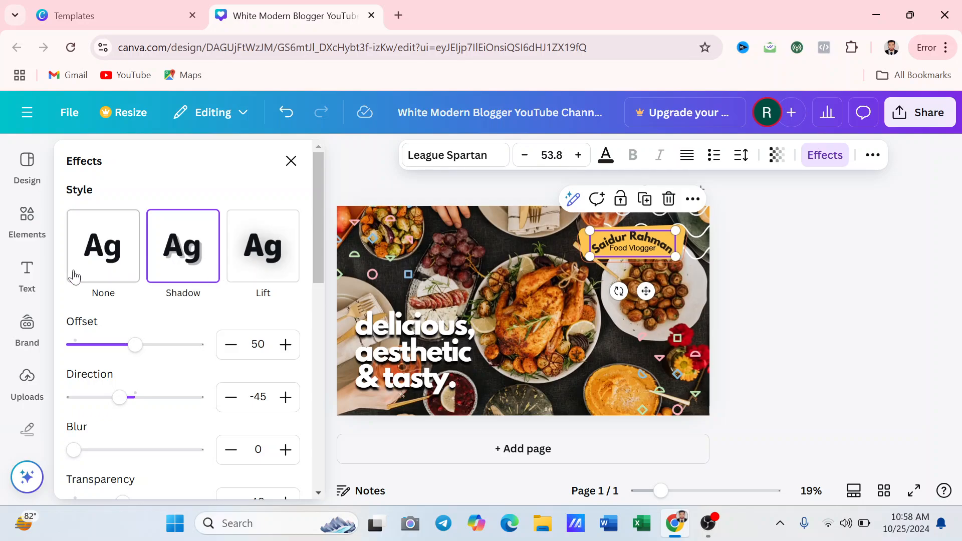
{"action": "scroll", "coordinate": [133, 251], "scroll_direction": "down", "scroll_amount": 6}
{"action": "scroll", "coordinate": [206, 373], "scroll_direction": "down", "scroll_amount": 3}
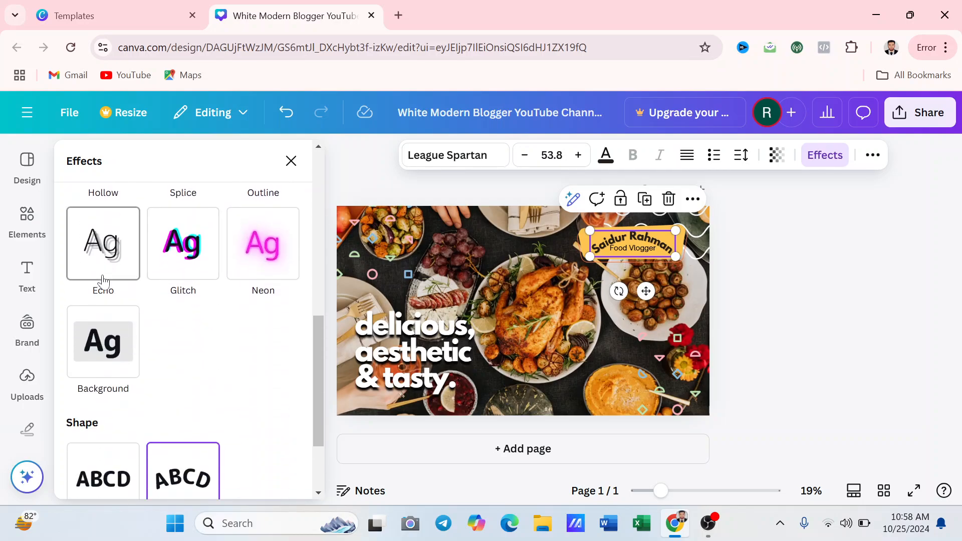
{"action": "left_click", "coordinate": [177, 264]}
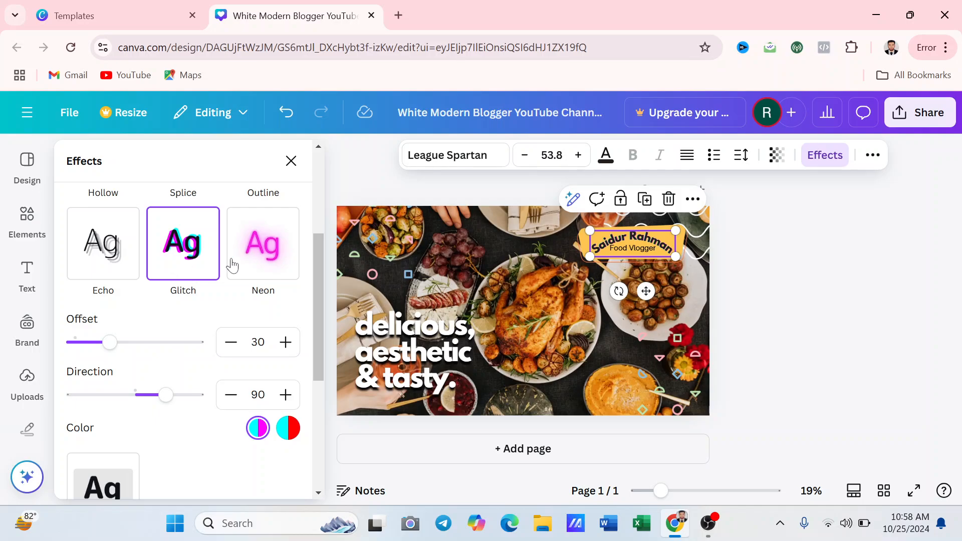
{"action": "scroll", "coordinate": [221, 273], "scroll_direction": "down", "scroll_amount": 5}
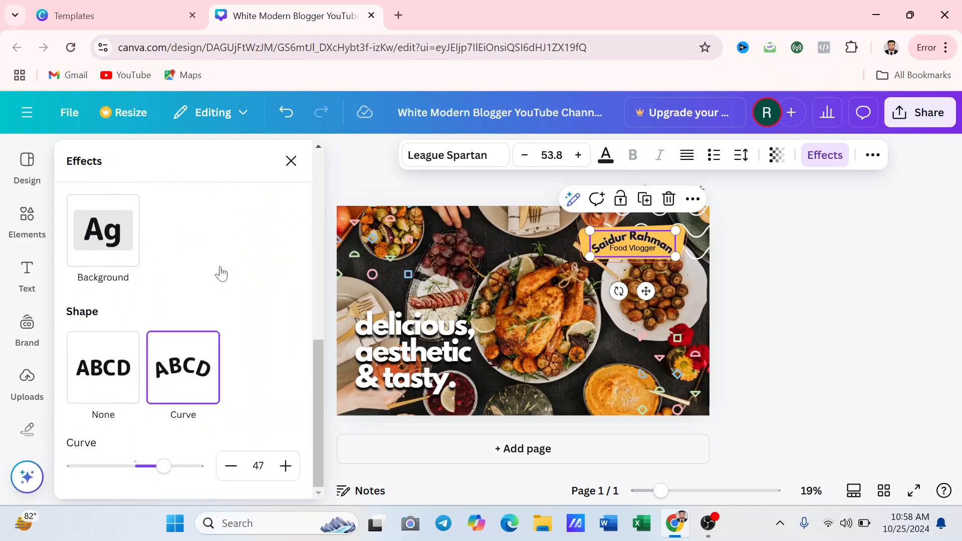
{"action": "scroll", "coordinate": [219, 278], "scroll_direction": "up", "scroll_amount": 10}
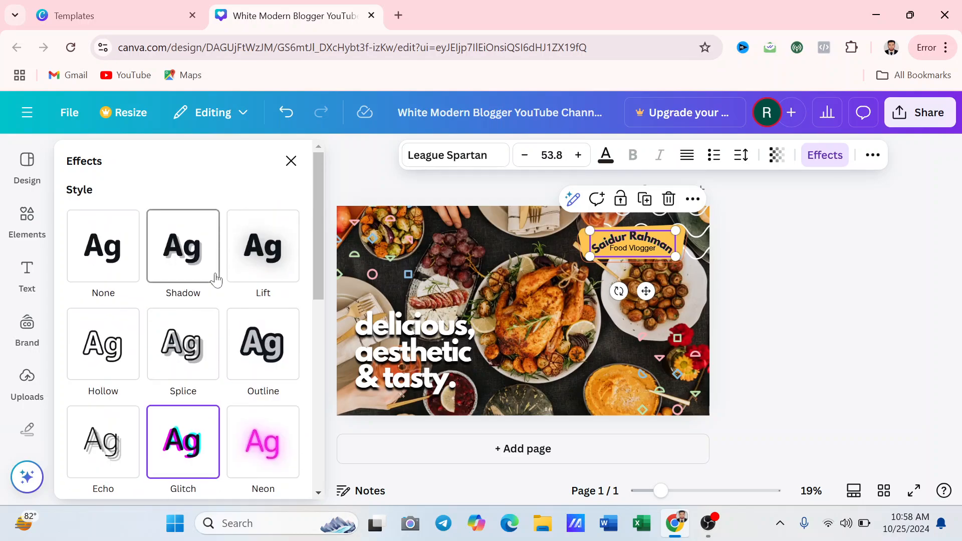
{"action": "left_click", "coordinate": [27, 217]}
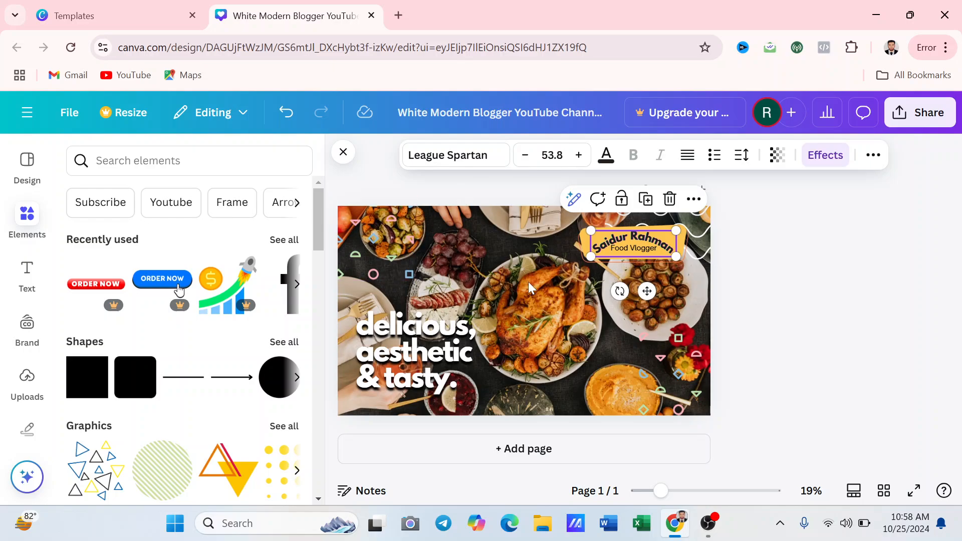
Search Elements for 'food' and filter the results to Graphics
{"action": "left_click", "coordinate": [150, 160]}
{"action": "type", "text": "f"}
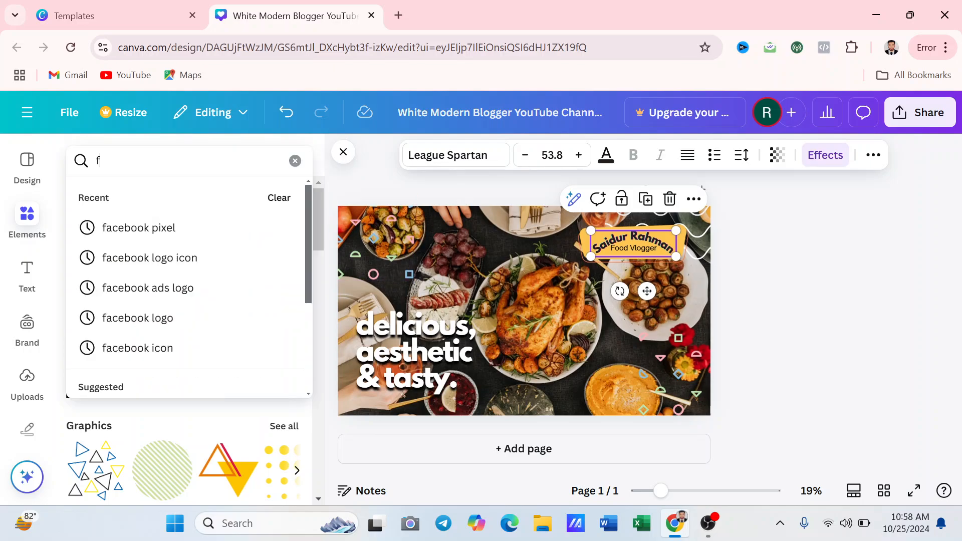
{"action": "key", "text": "BackSpace"}
{"action": "type", "text": "food"}
{"action": "key", "text": "Return"}
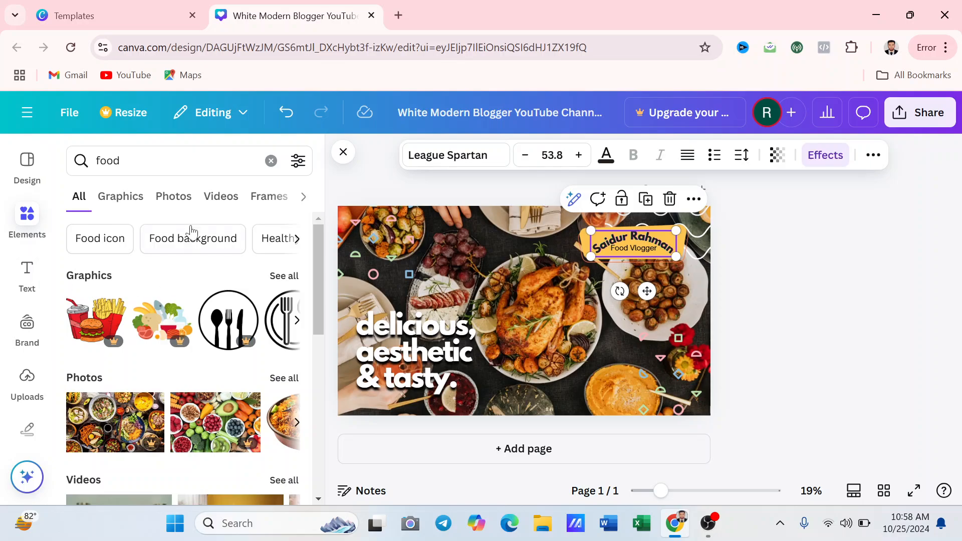
{"action": "scroll", "coordinate": [250, 401], "scroll_direction": "down", "scroll_amount": 3}
{"action": "scroll", "coordinate": [251, 401], "scroll_direction": "up", "scroll_amount": 3}
{"action": "left_click", "coordinate": [134, 194]}
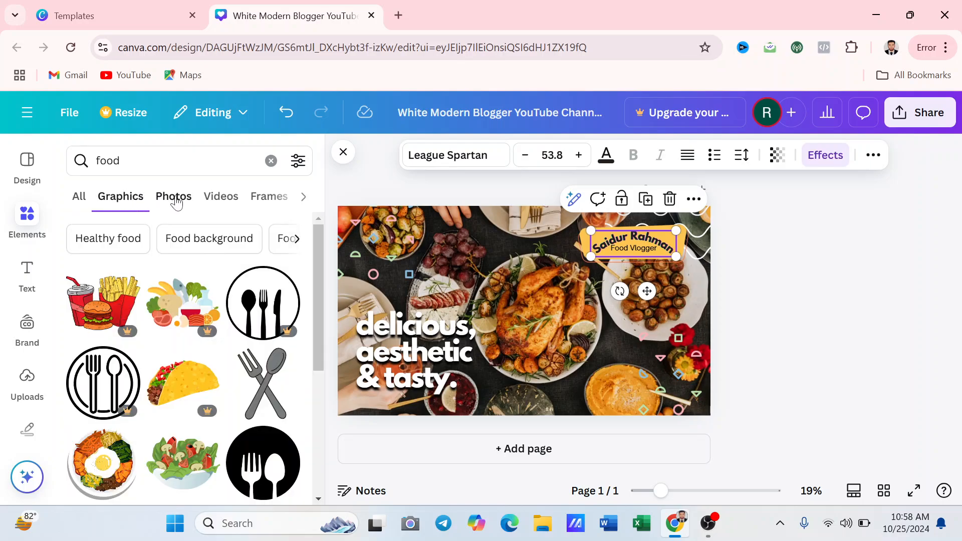
Delete the 'delicious, aesthetic & tasty.' headline and the added fork-and-spoon graphic
{"action": "left_click", "coordinate": [271, 383]}
{"action": "left_click", "coordinate": [530, 319]}
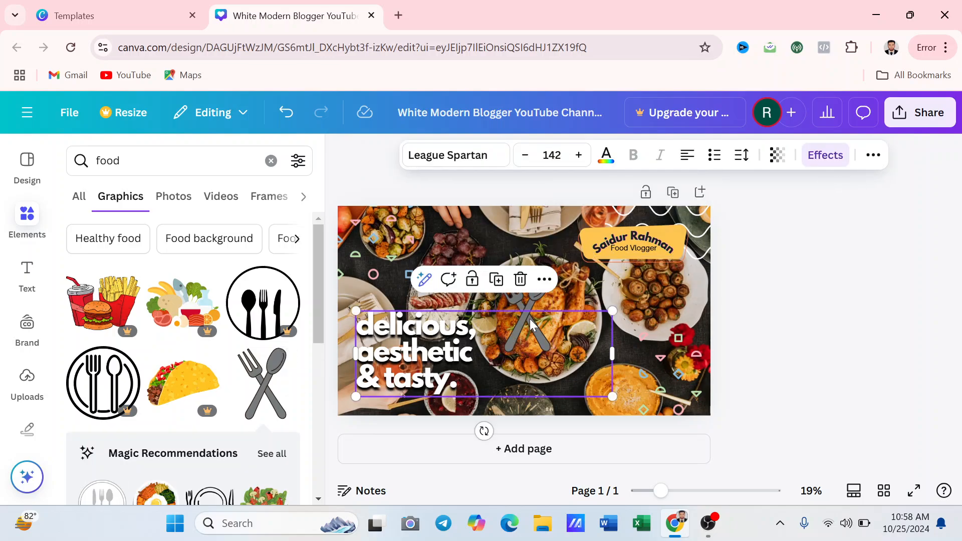
{"action": "key", "text": "Delete"}
{"action": "left_click", "coordinate": [531, 318]}
{"action": "key", "text": "Delete"}
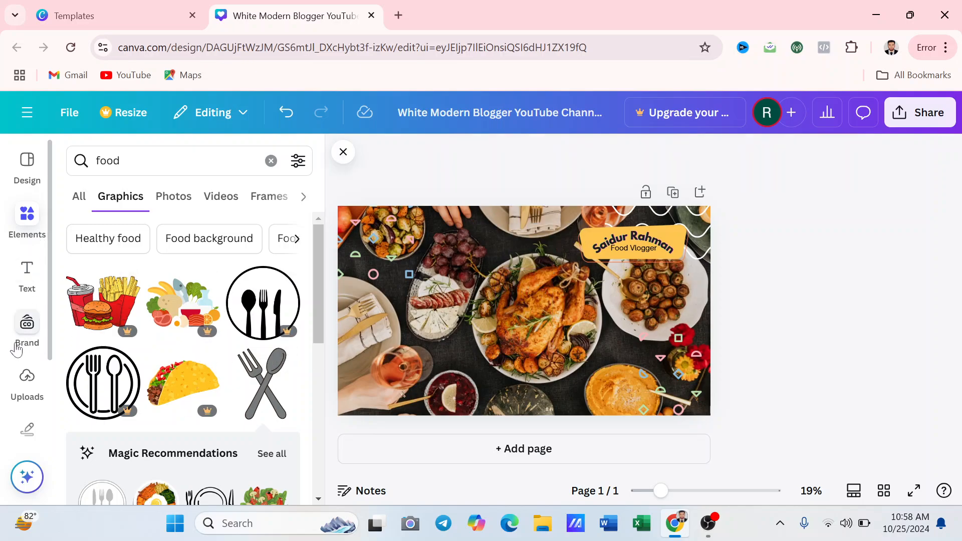
Add the Vegan Comfort Food upload to the banner, then delete it again
{"action": "left_click", "coordinate": [27, 382]}
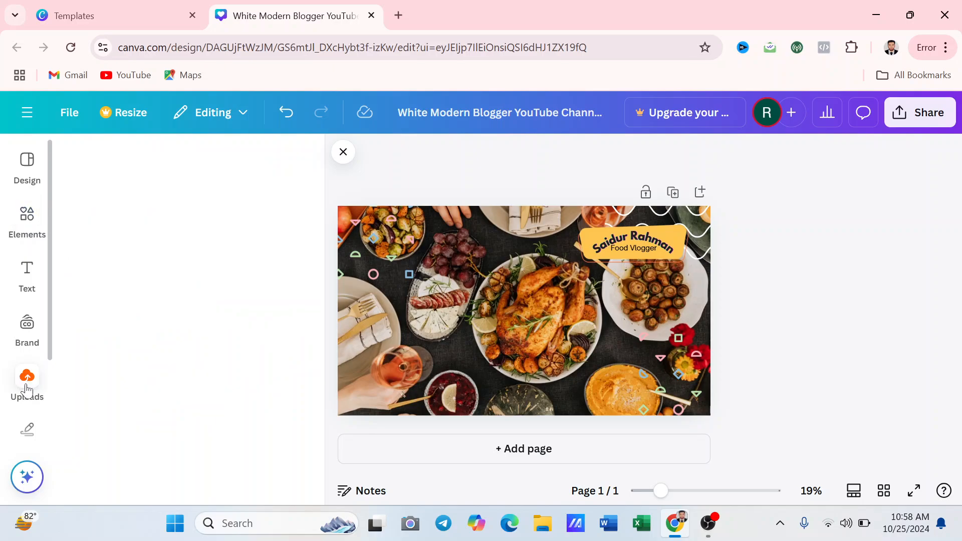
{"action": "scroll", "coordinate": [145, 344], "scroll_direction": "down", "scroll_amount": 6}
{"action": "scroll", "coordinate": [150, 400], "scroll_direction": "up", "scroll_amount": 3}
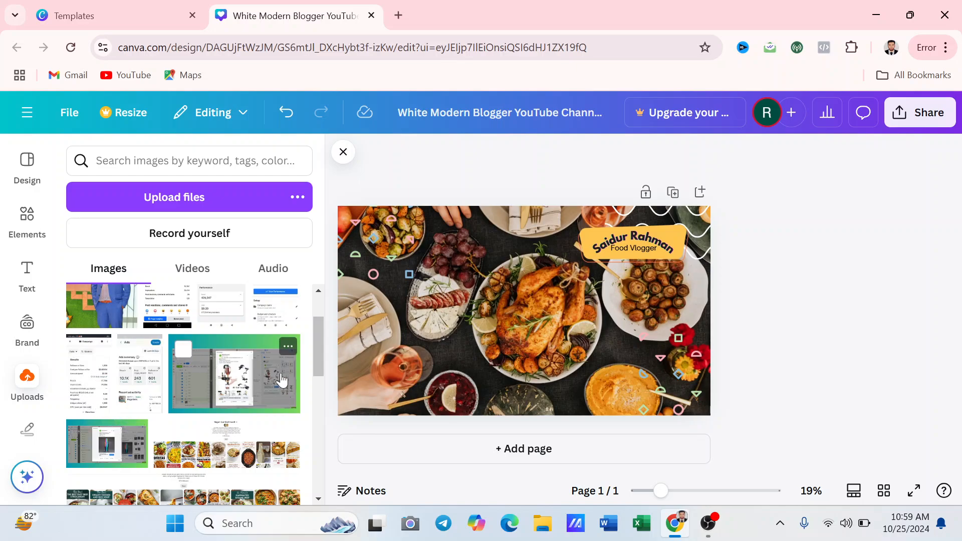
{"action": "left_click", "coordinate": [243, 454]}
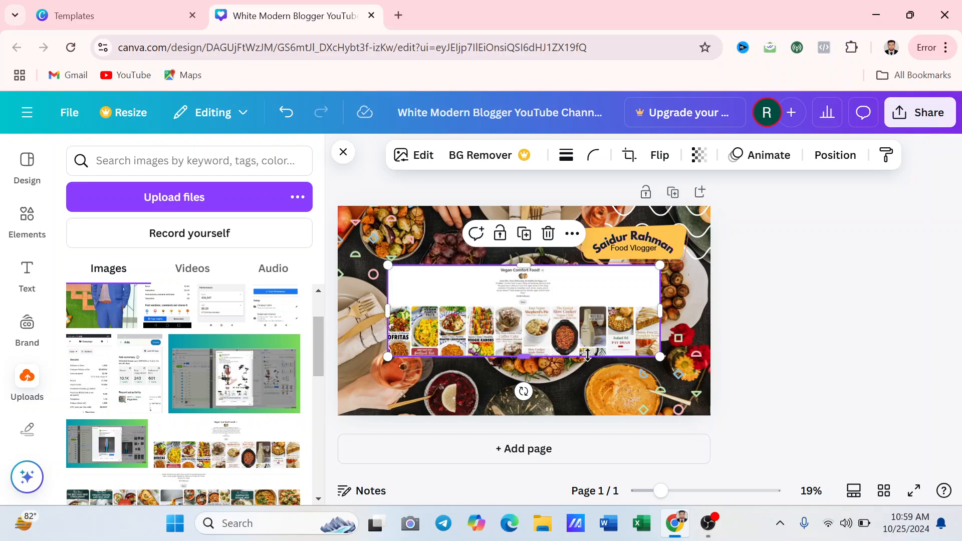
{"action": "key", "text": "Delete"}
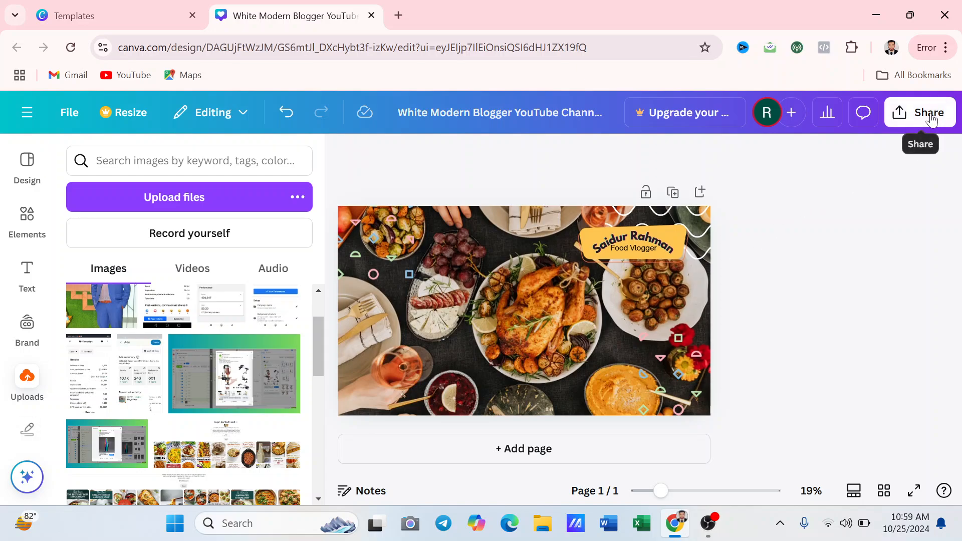
{"action": "left_click_drag", "start_coordinate": [620, 242], "coordinate": [430, 246]}
{"action": "left_click_drag", "start_coordinate": [634, 248], "coordinate": [451, 251]}
{"action": "left_click_drag", "start_coordinate": [579, 248], "coordinate": [411, 249]}
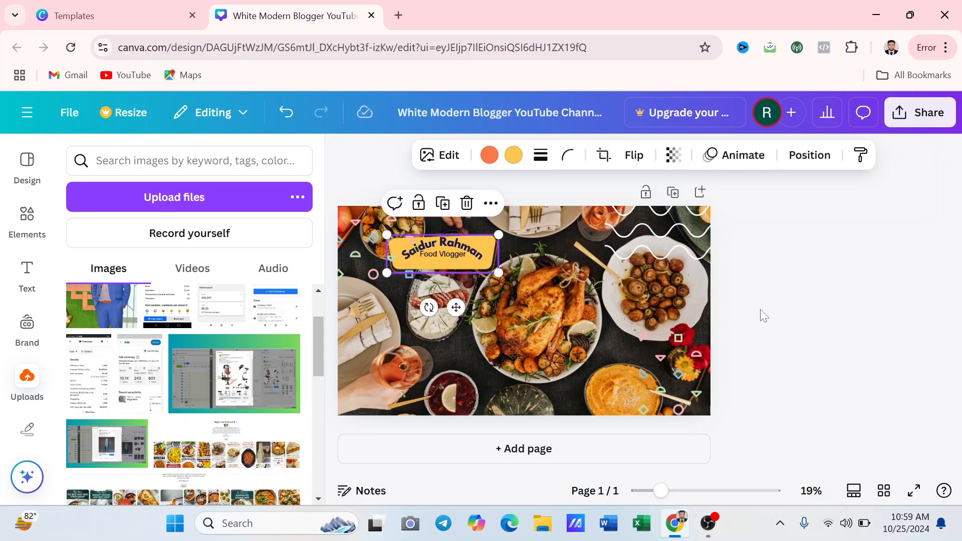
{"action": "left_click", "coordinate": [835, 327]}
Download the banner from the Share panel as a 2,560 × 1,440 px PNG file
{"action": "left_click", "coordinate": [905, 106]}
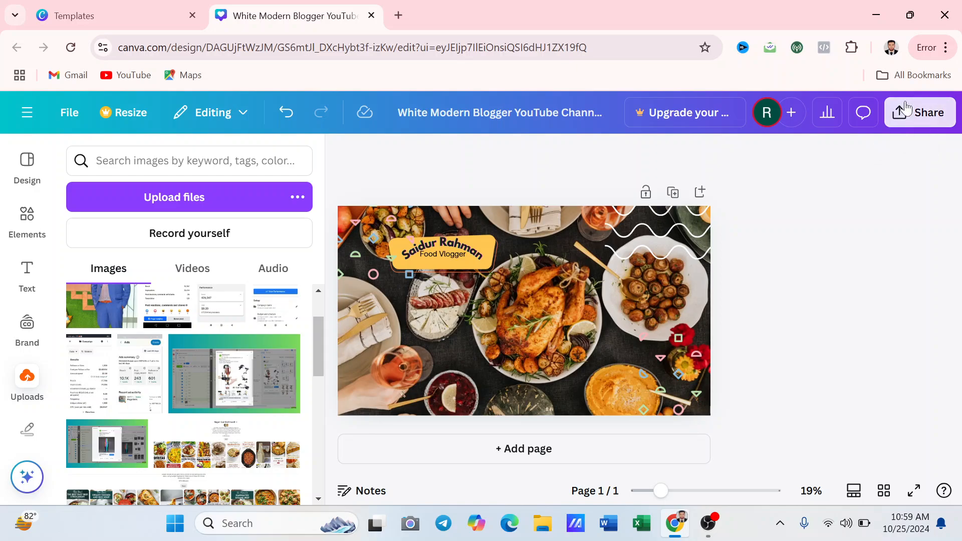
{"action": "scroll", "coordinate": [835, 235], "scroll_direction": "down", "scroll_amount": 1}
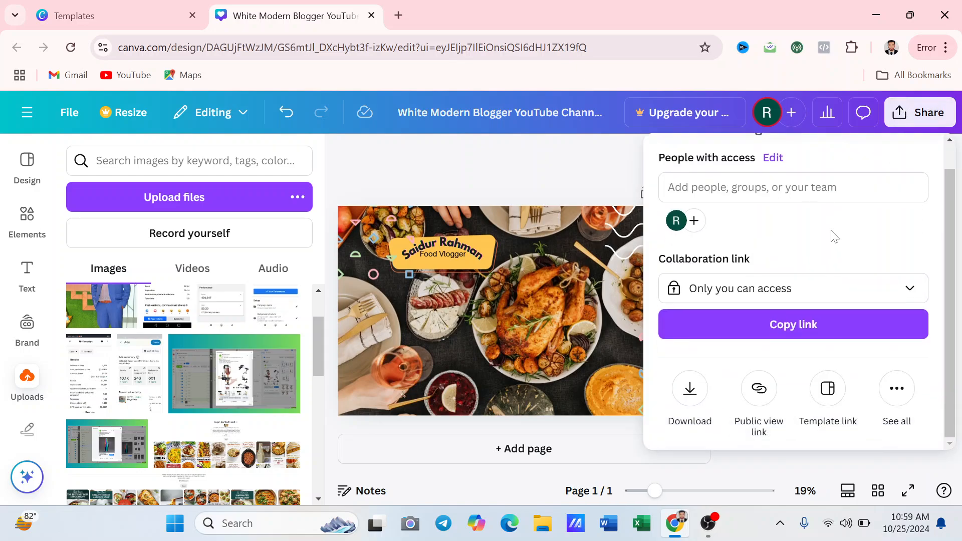
{"action": "left_click", "coordinate": [691, 389]}
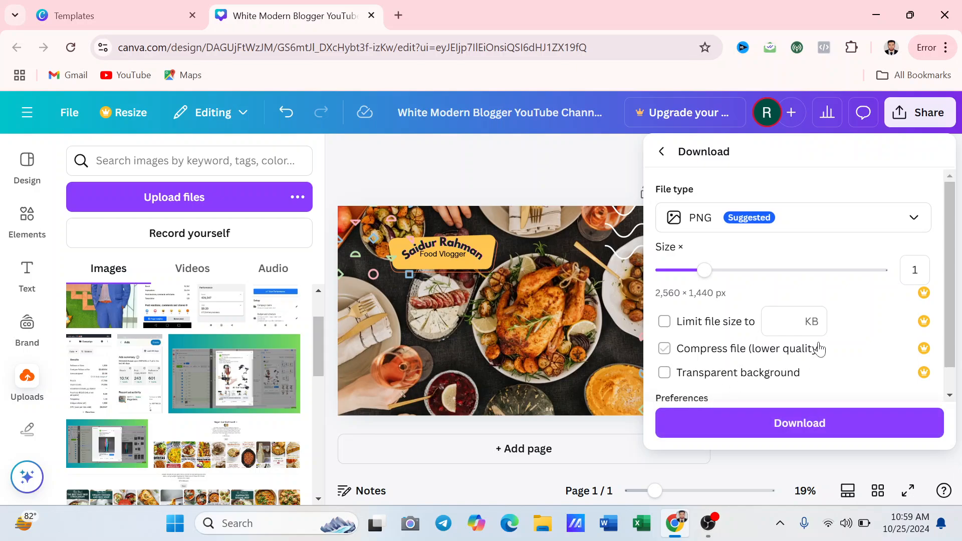
{"action": "scroll", "coordinate": [817, 344], "scroll_direction": "down", "scroll_amount": 1}
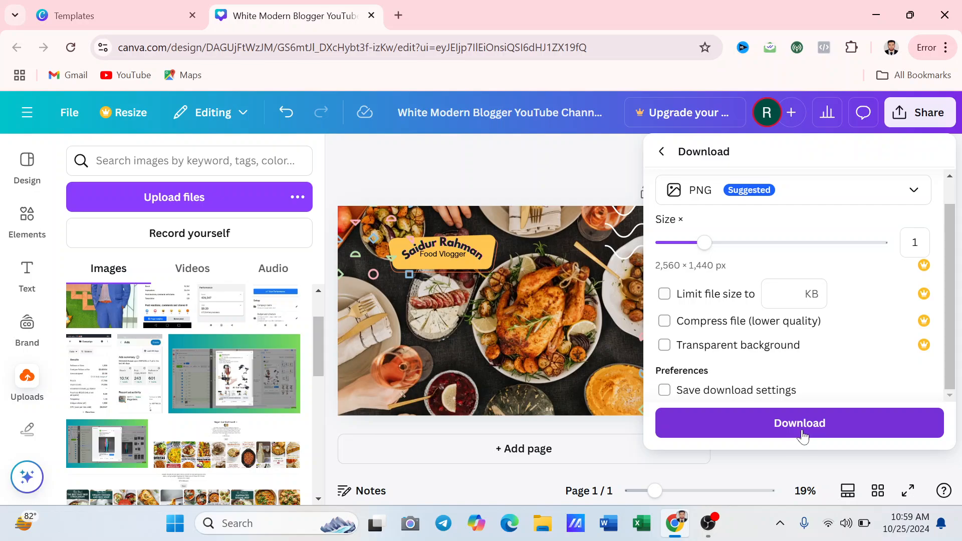
{"action": "left_click", "coordinate": [752, 424]}
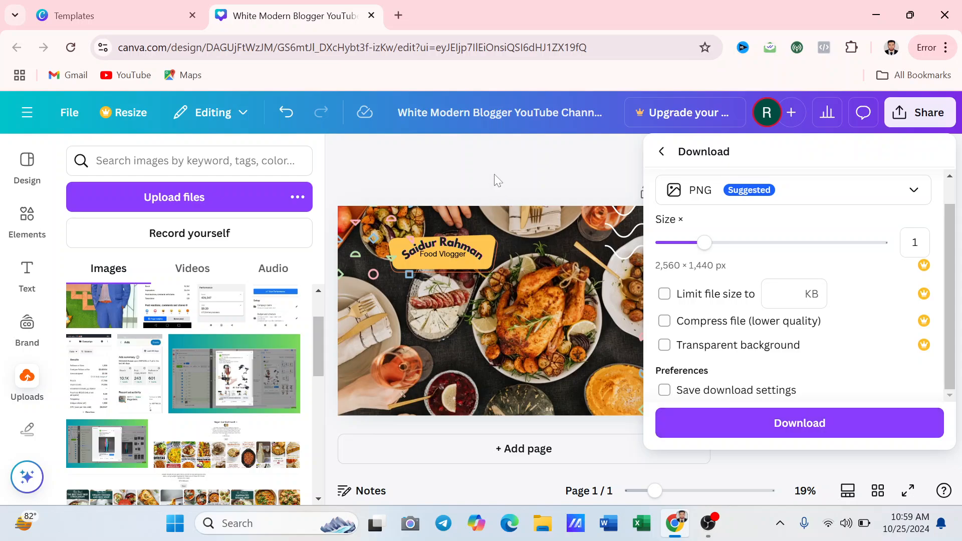